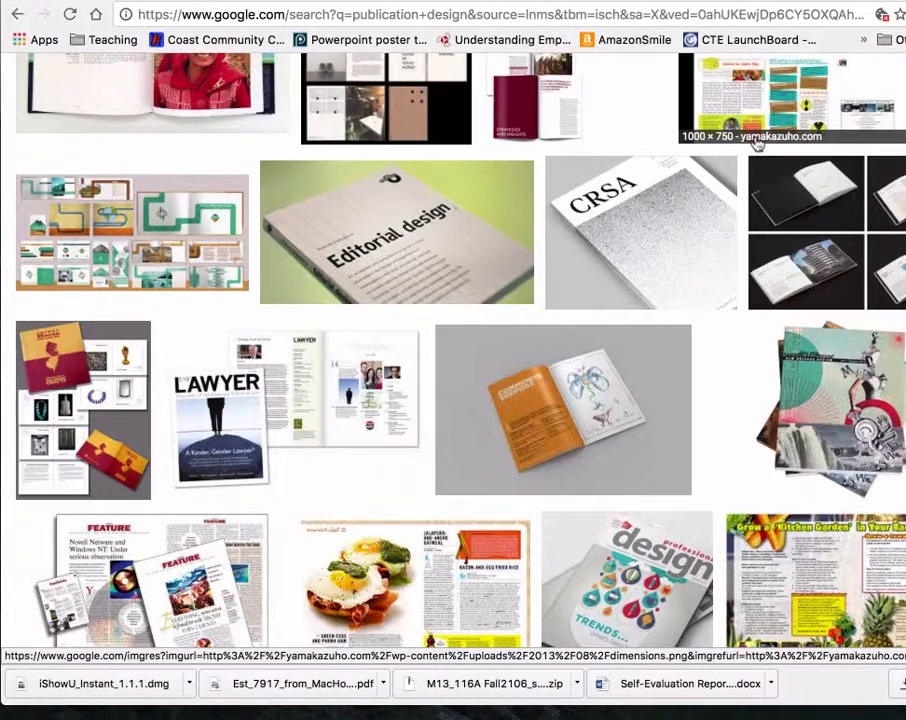
Examine the publication design image results, including the enlarged breakfast magazine spread, and the article text in the PaulaScherText Word document
scroll(696, 225, "down", 4)
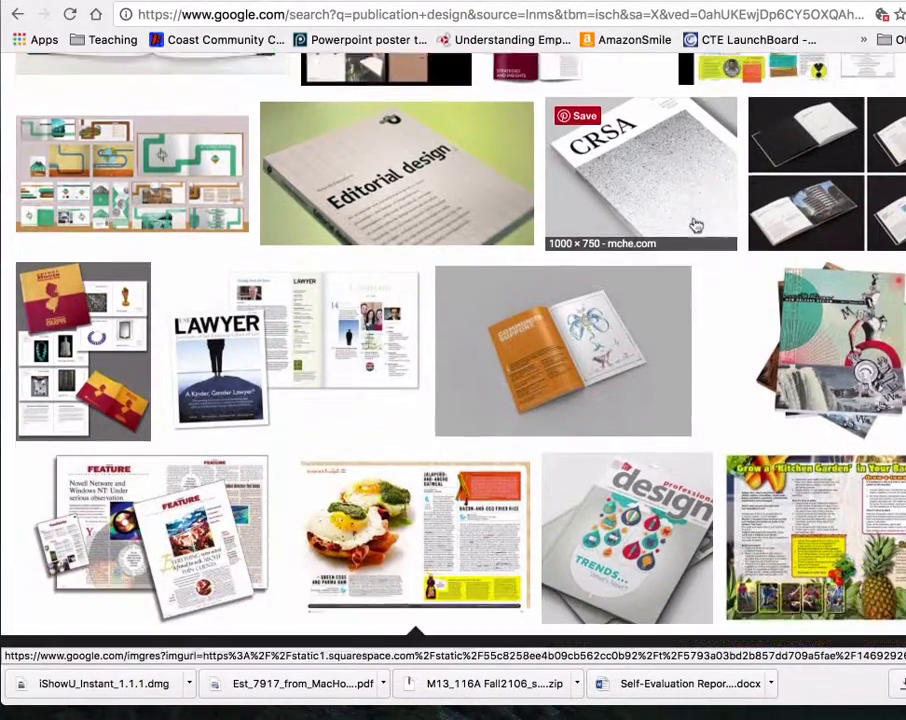
scroll(696, 225, "down", 3)
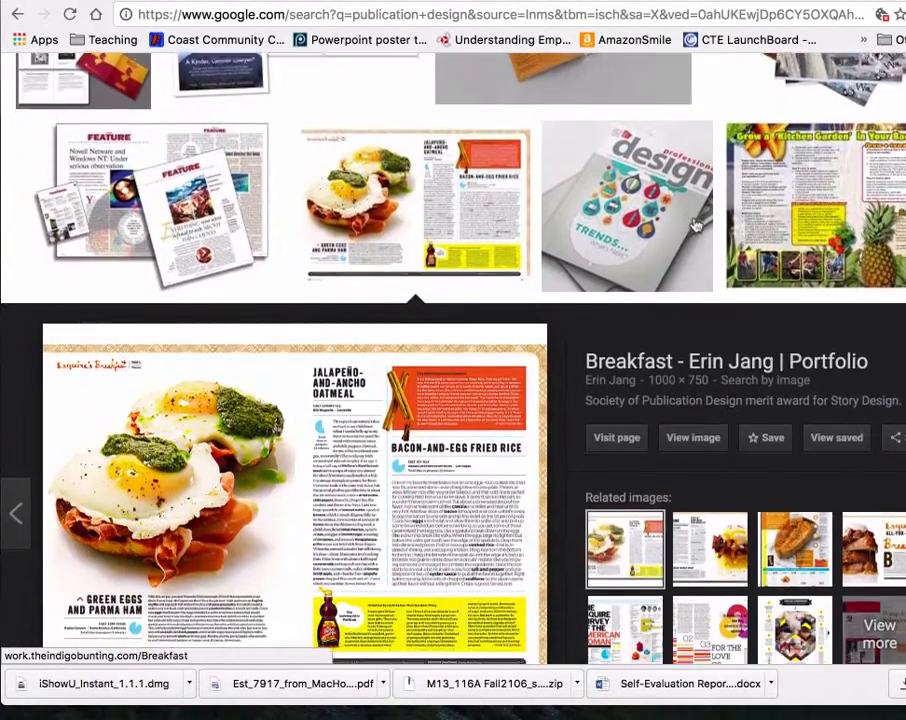
scroll(537, 302, "down", 3)
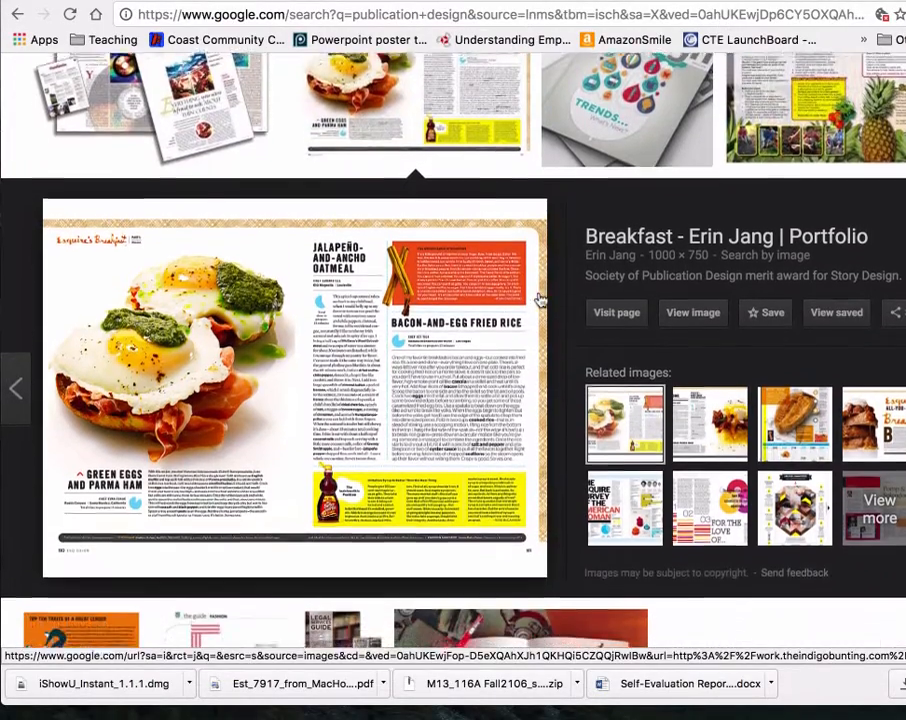
scroll(540, 301, "down", 1)
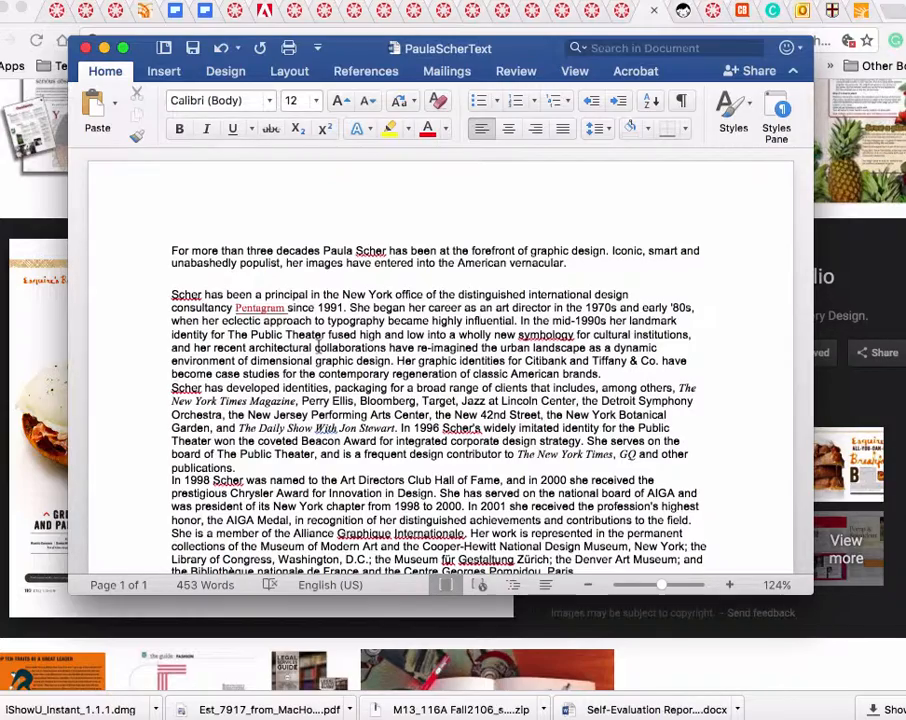
scroll(320, 345, "down", 2)
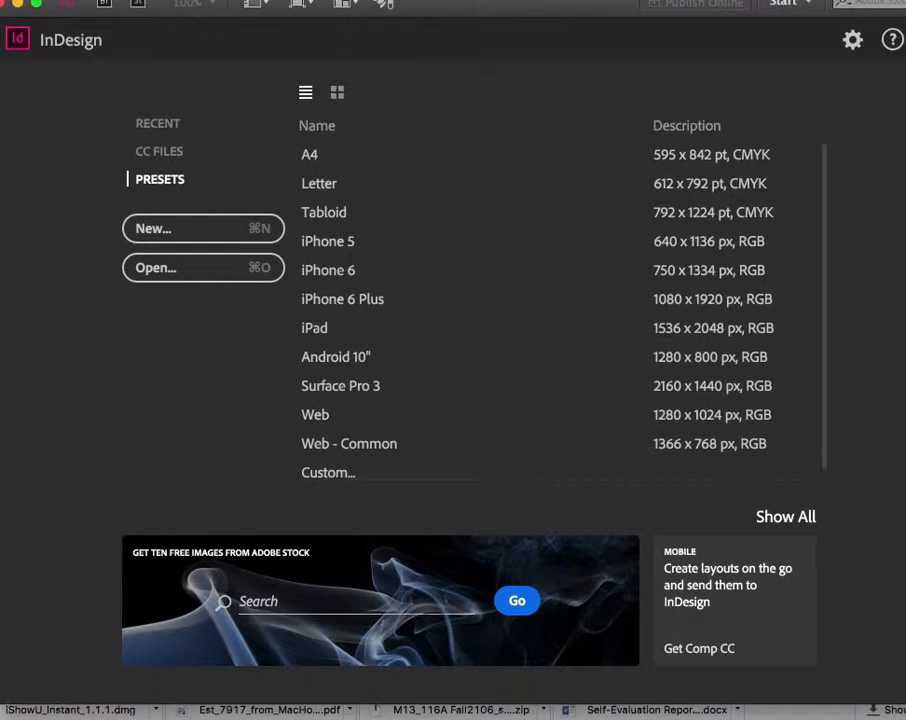
In InDesign, create a blank document from the Letter preset and open the settings for another new document
left_click(473, 191)
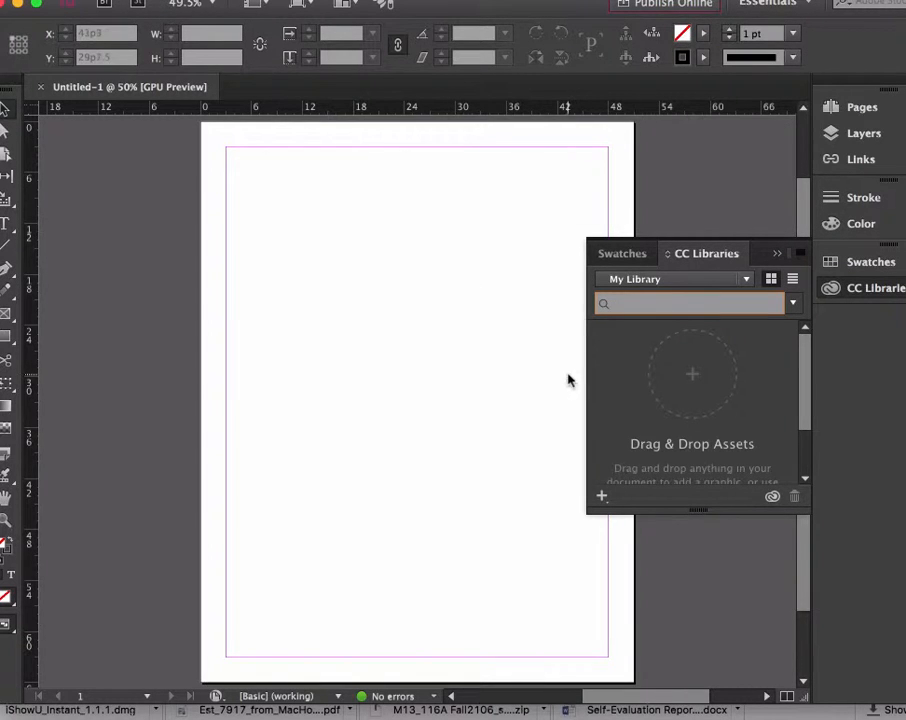
left_click(140, 2)
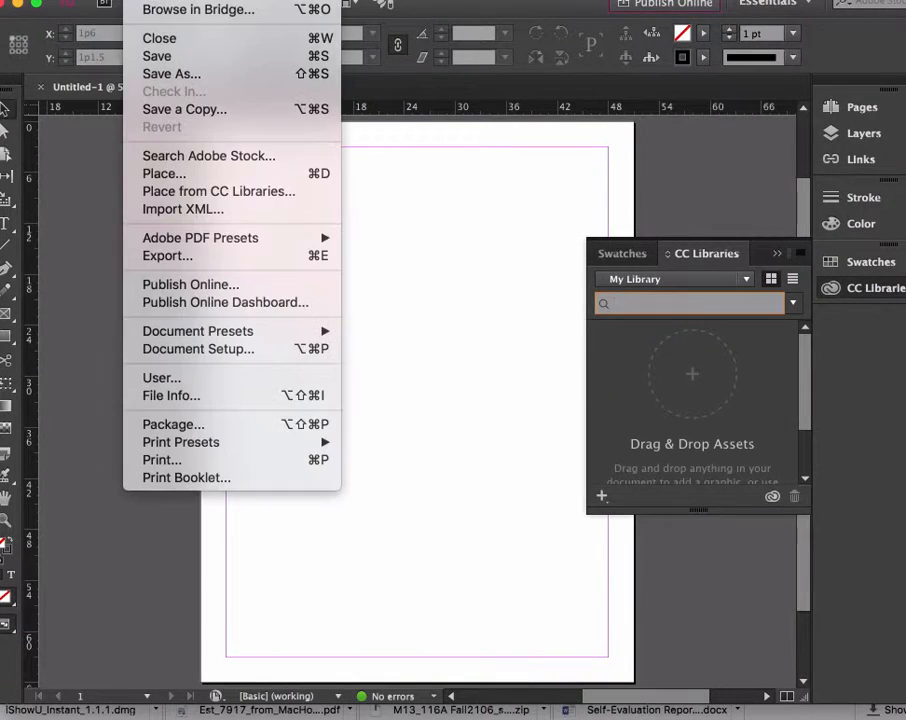
mouse_move(158, 0)
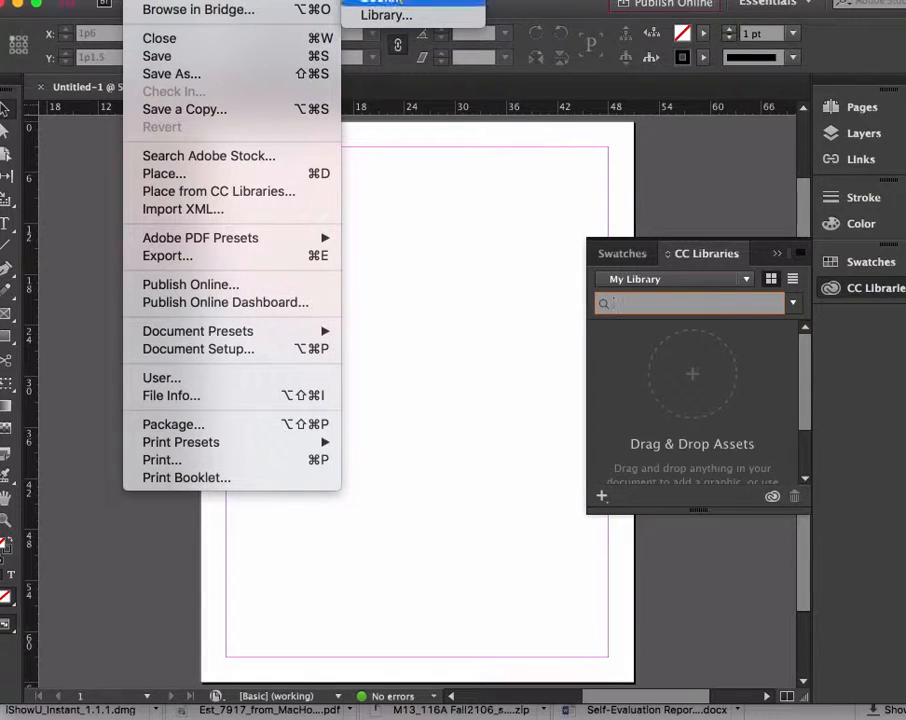
left_click(388, 0)
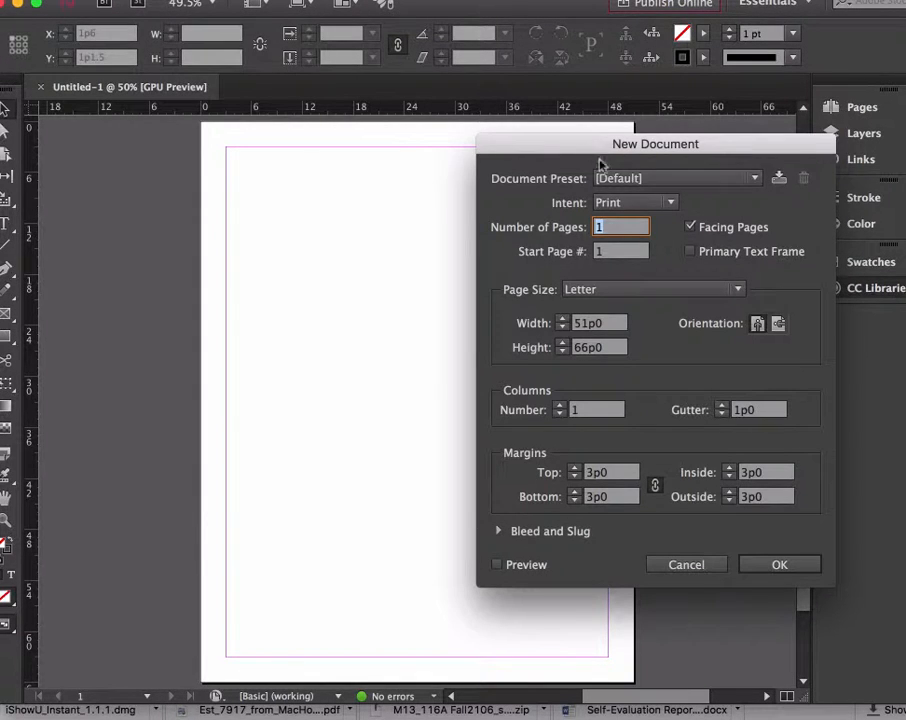
left_click_drag(631, 146, 447, 177)
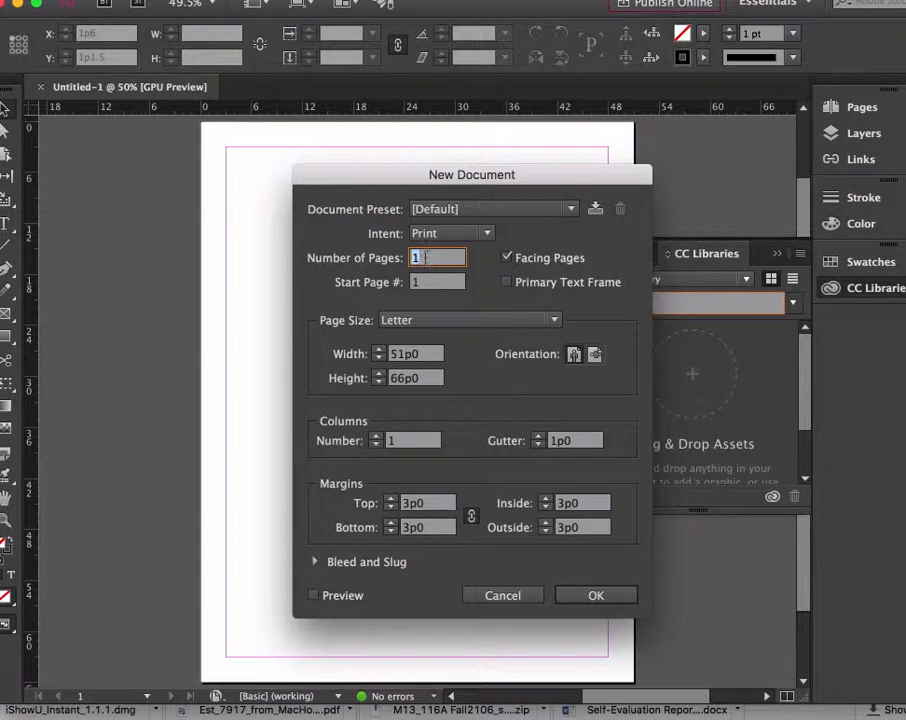
Create a one-page Letter document with facing pages off, three columns and a 1p6 gutter
left_click(507, 259)
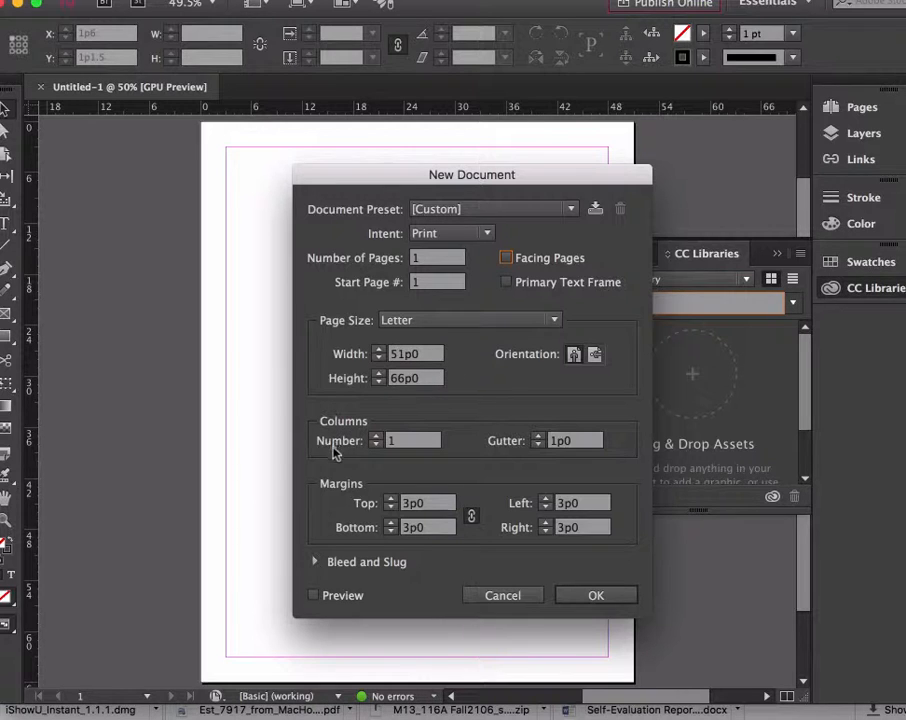
left_click(392, 444)
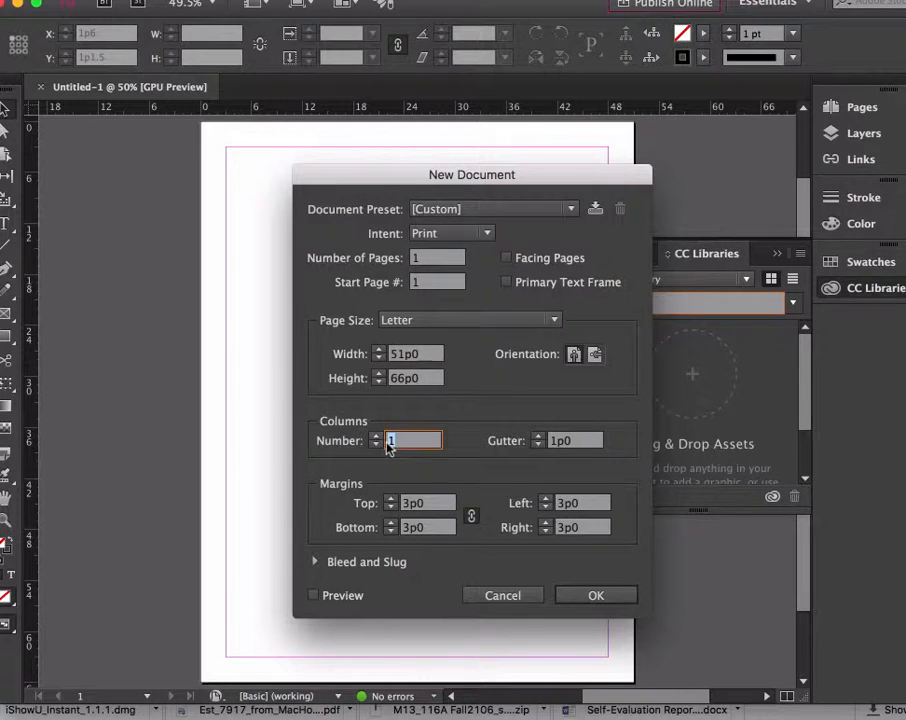
type("3")
double_click(565, 441)
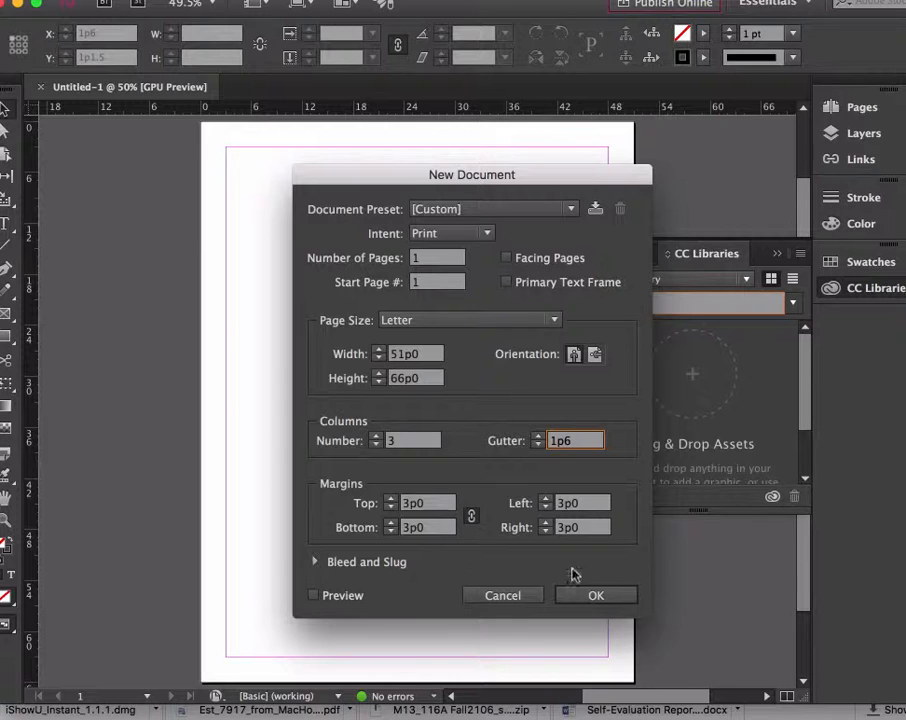
left_click(592, 596)
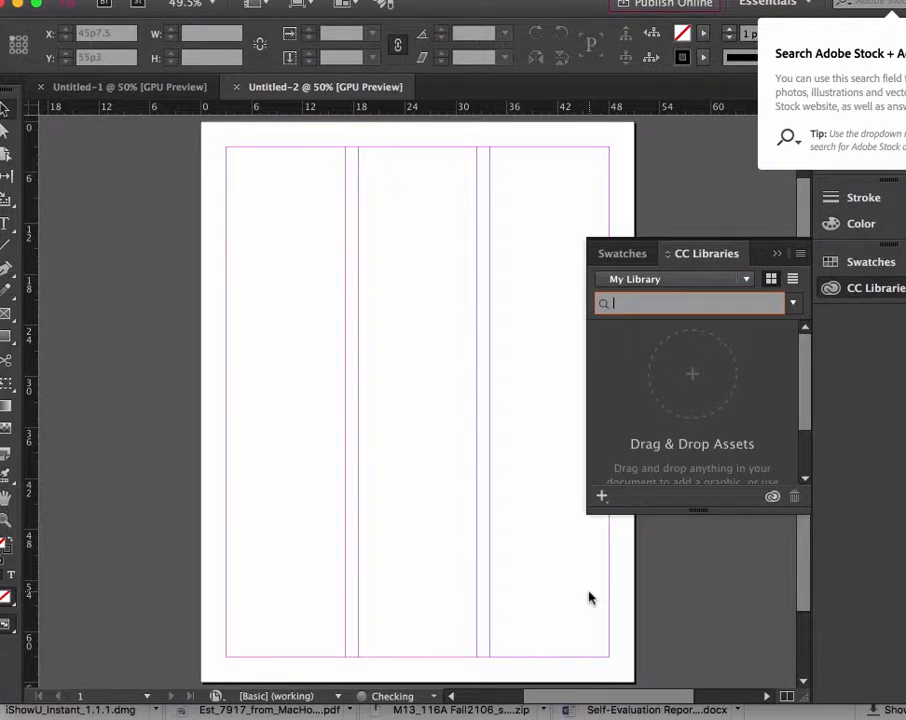
left_click(590, 596)
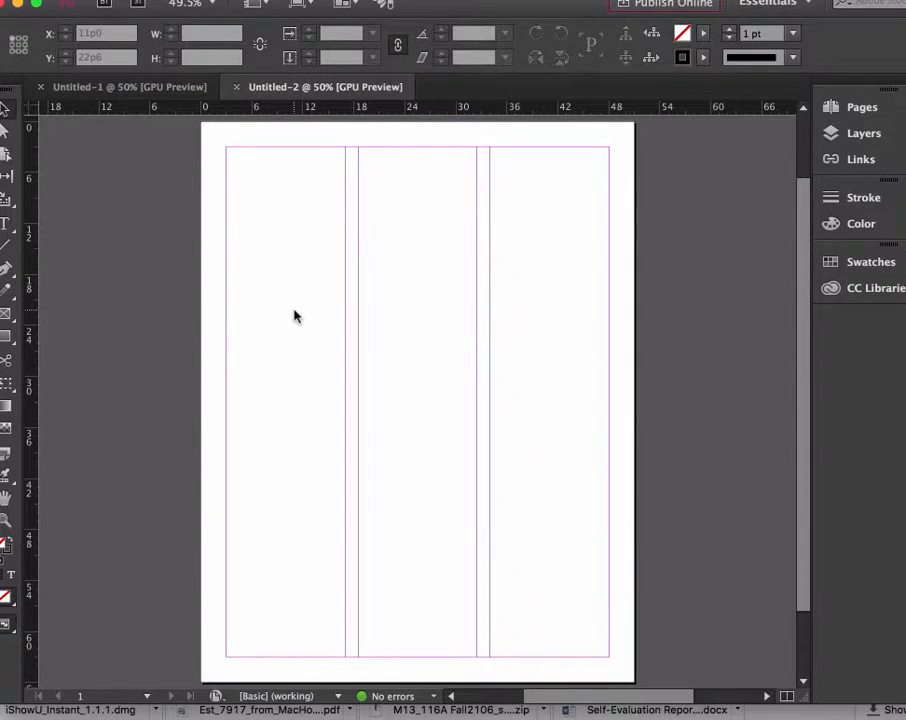
Draw three separate text frames, each about 14p0 wide and 60p0 high, filling the page's three columns
left_click(4, 226)
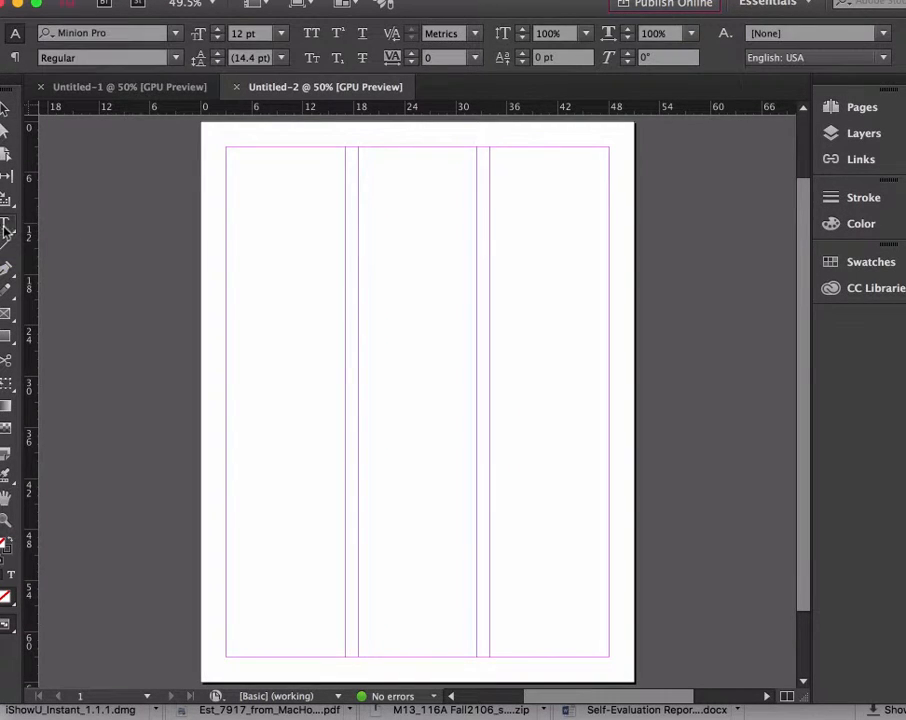
left_click_drag(228, 150, 344, 652)
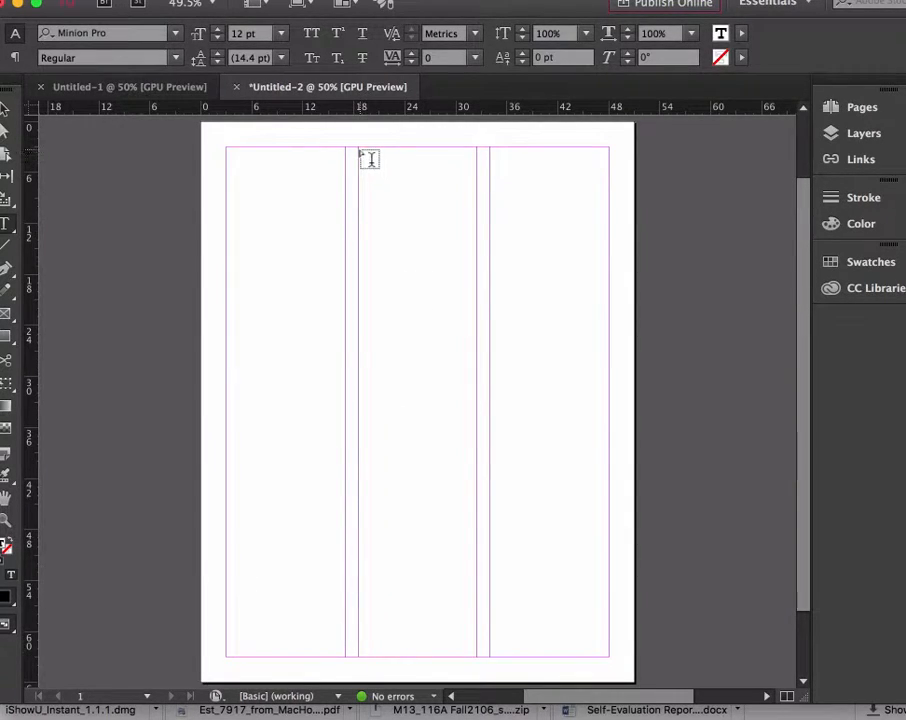
left_click_drag(360, 150, 477, 658)
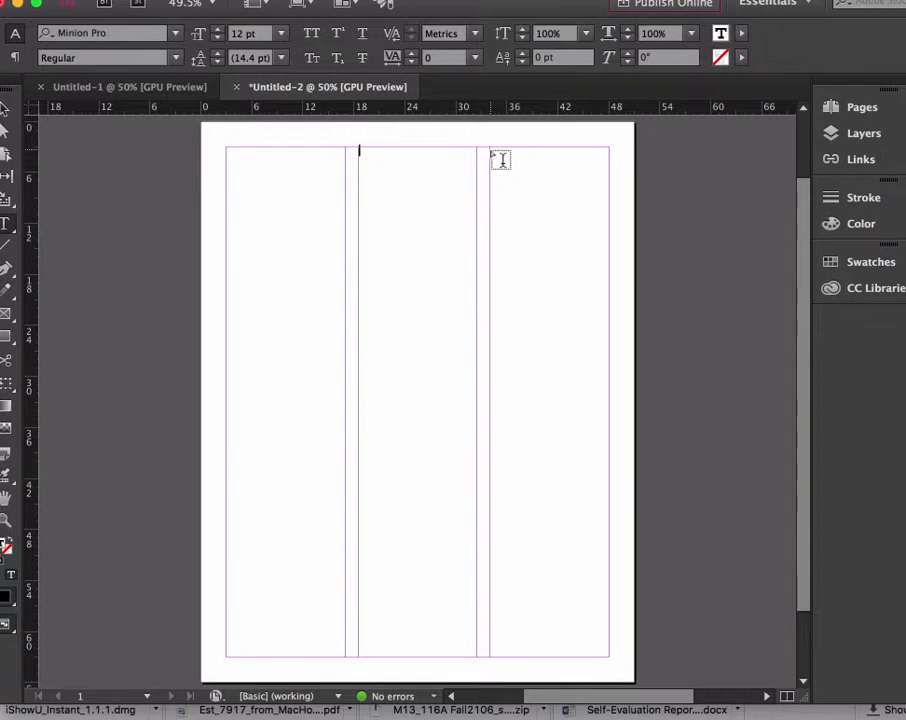
left_click_drag(487, 148, 606, 656)
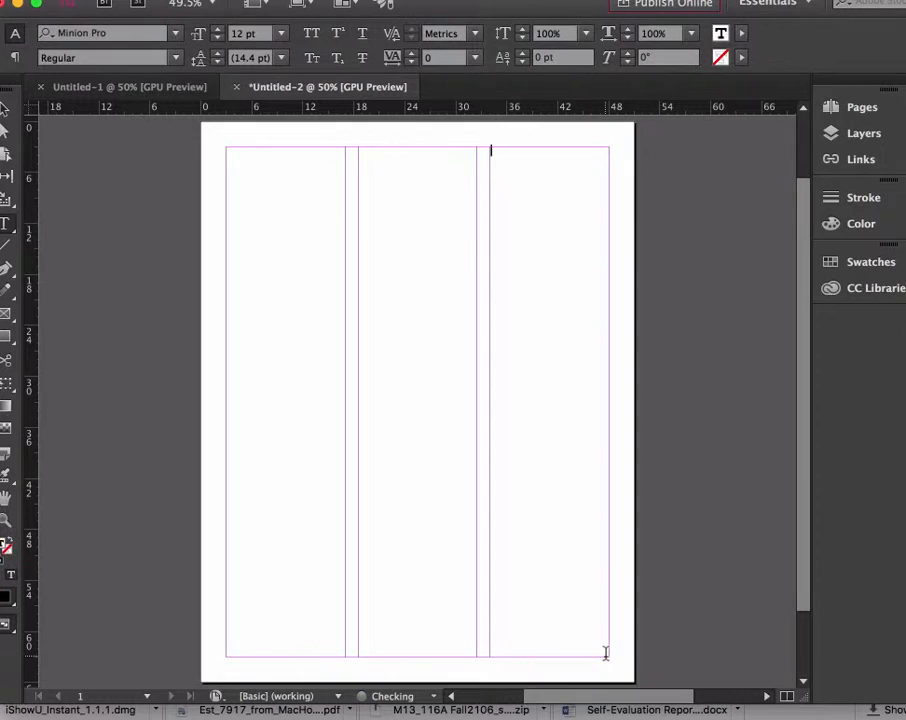
left_click(106, 199, "super")
Thread the three column text frames together in order, linking the first to the middle and the middle to the last
left_click(5, 110)
left_click(310, 310)
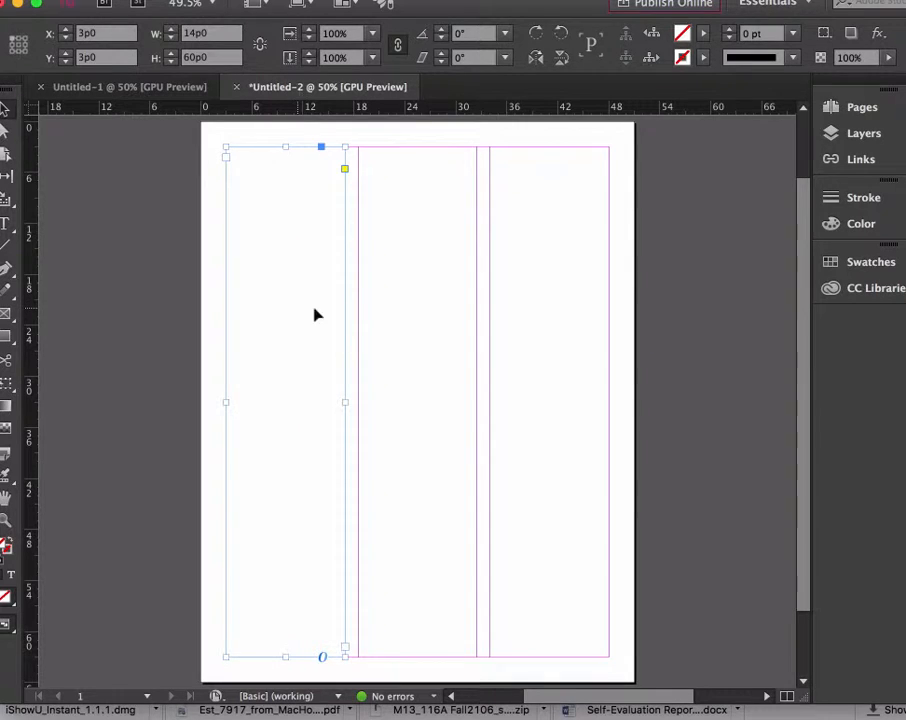
left_click(400, 300)
left_click(528, 298)
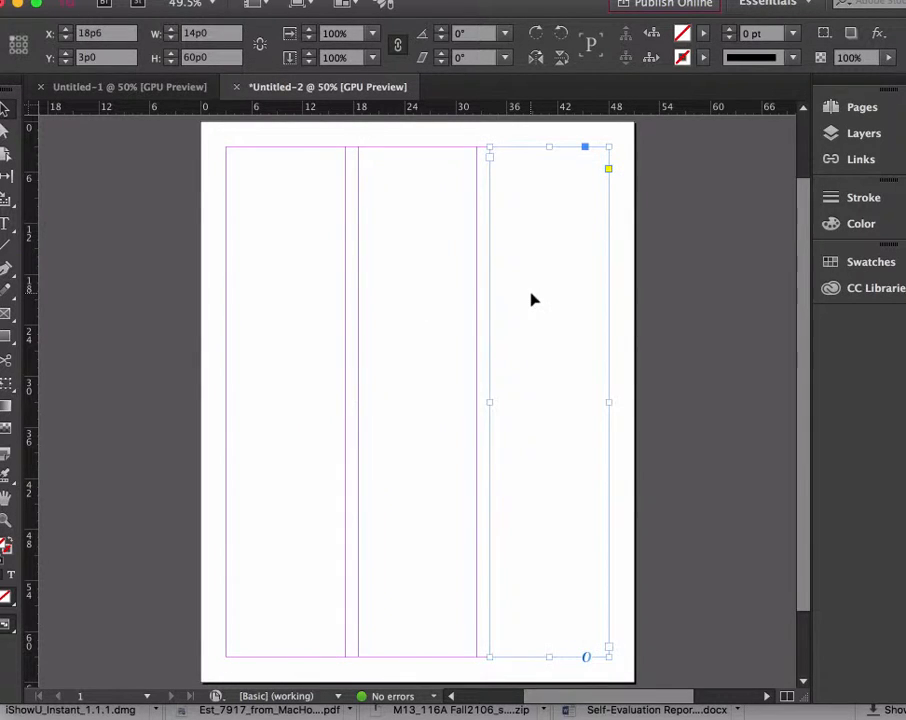
left_click(300, 357)
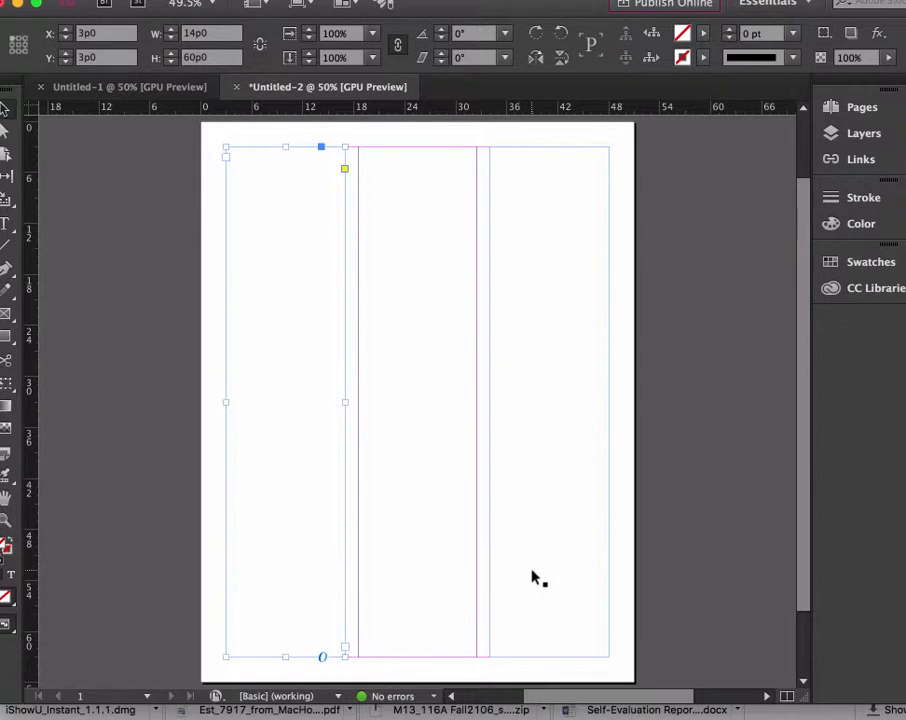
left_click(345, 647)
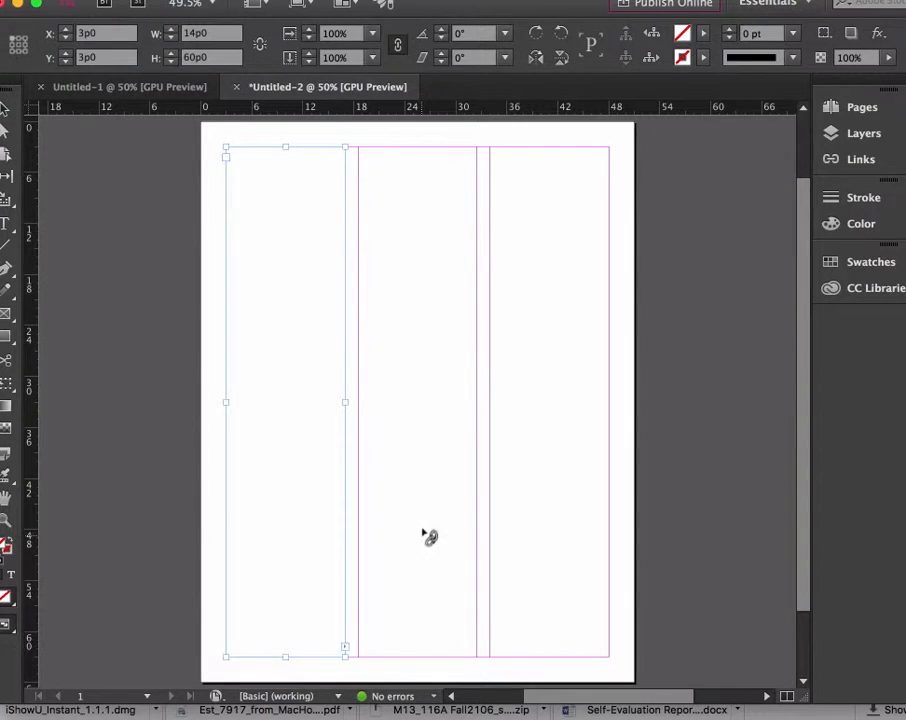
left_click(415, 387)
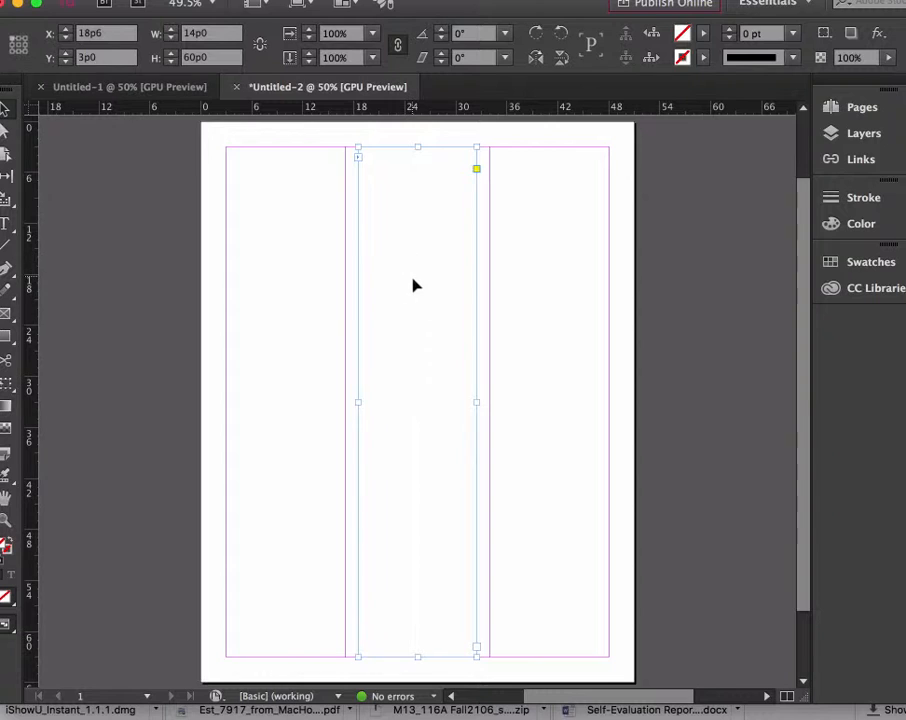
left_click(477, 649)
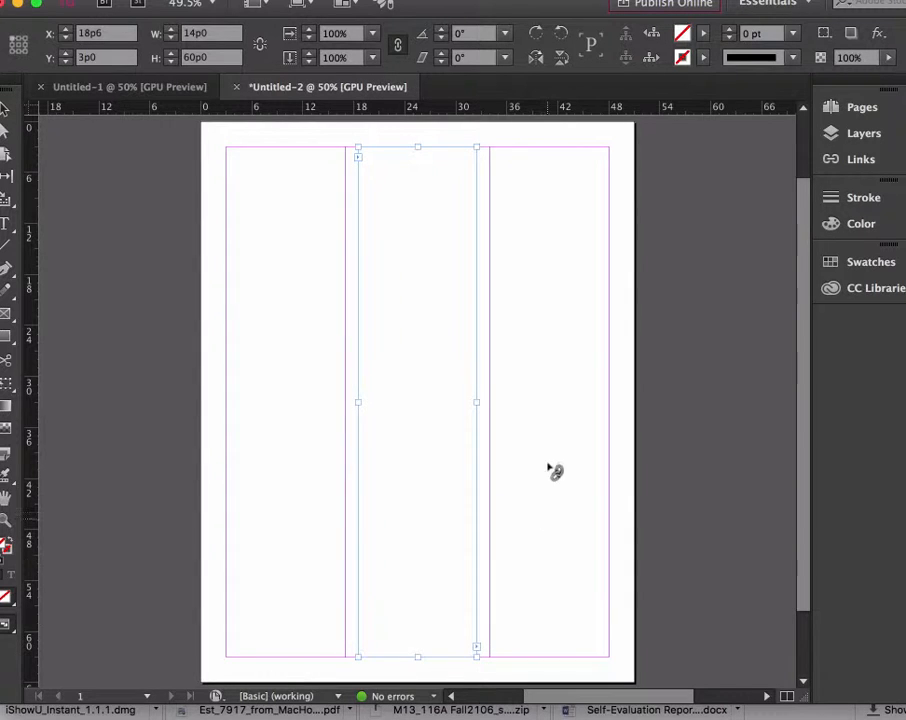
left_click(544, 313)
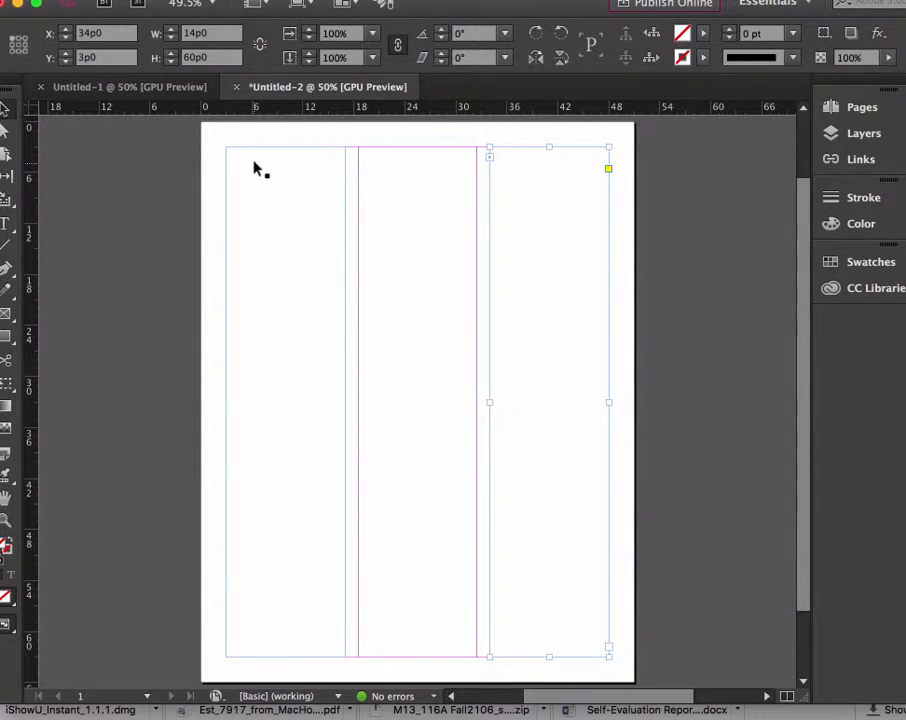
Choose the PaulaScherText file from Documents for placing, with Show Import Options enabled
left_click(142, 1)
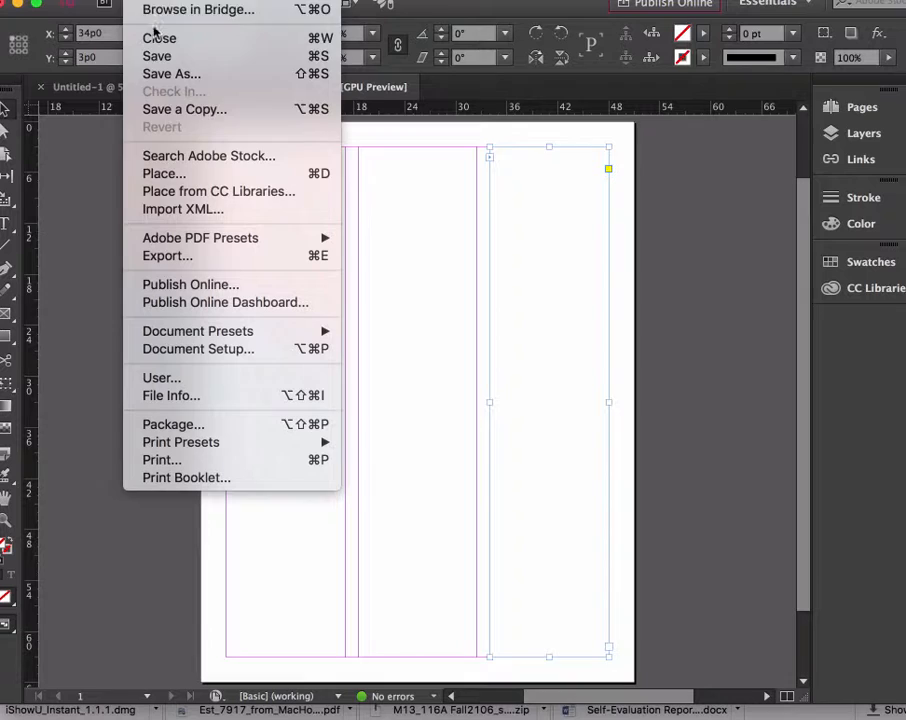
left_click(318, 176)
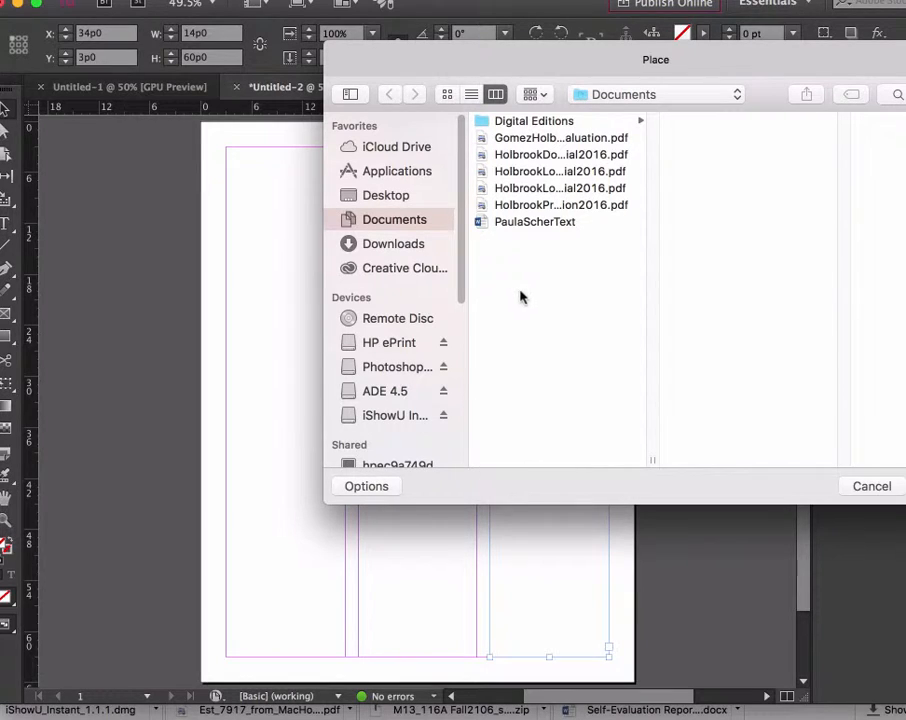
left_click(524, 222)
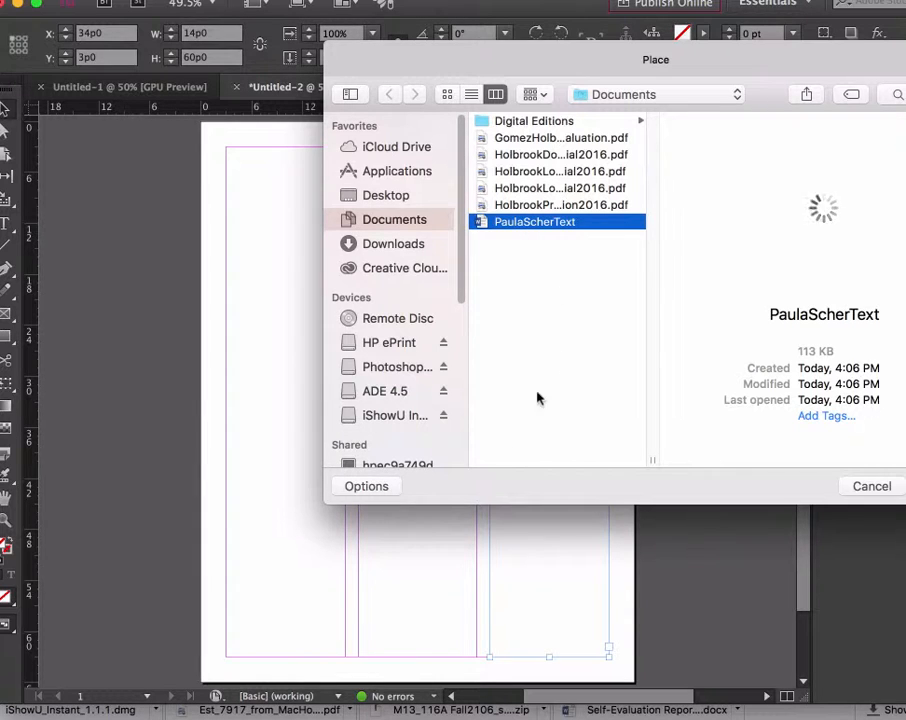
left_click(366, 486)
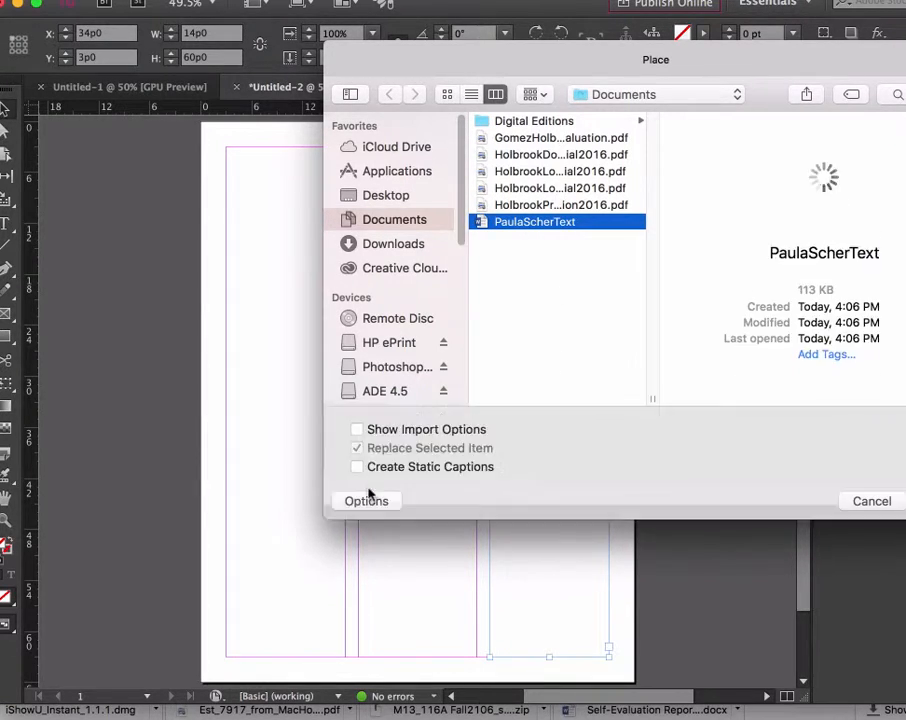
left_click(358, 430)
key("Return")
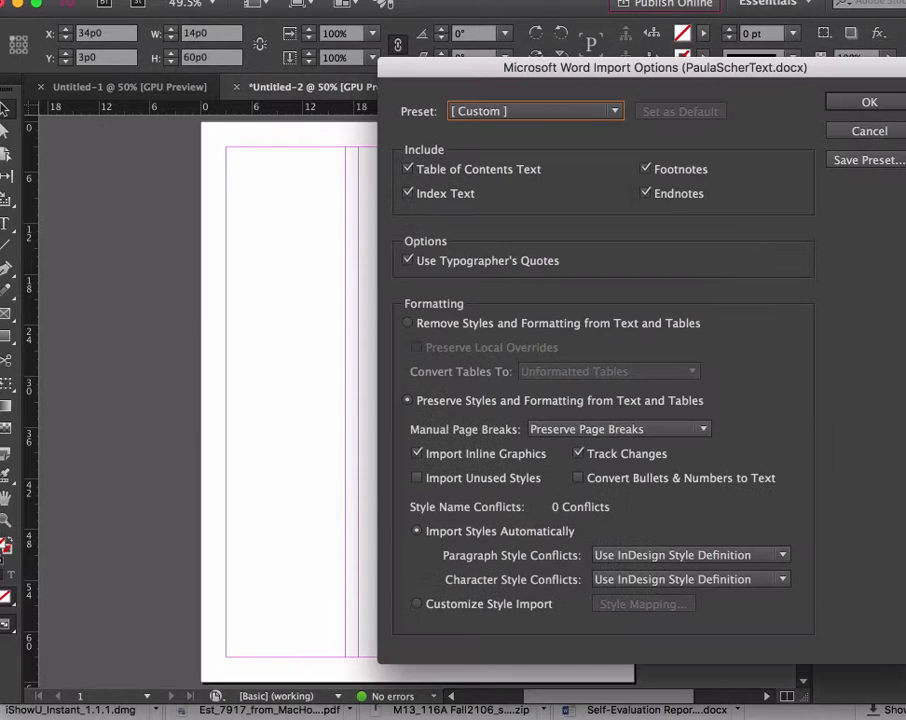
Import the Word text with styles and formatting removed, and flow it into the threaded frames starting at the first column
left_click(408, 325)
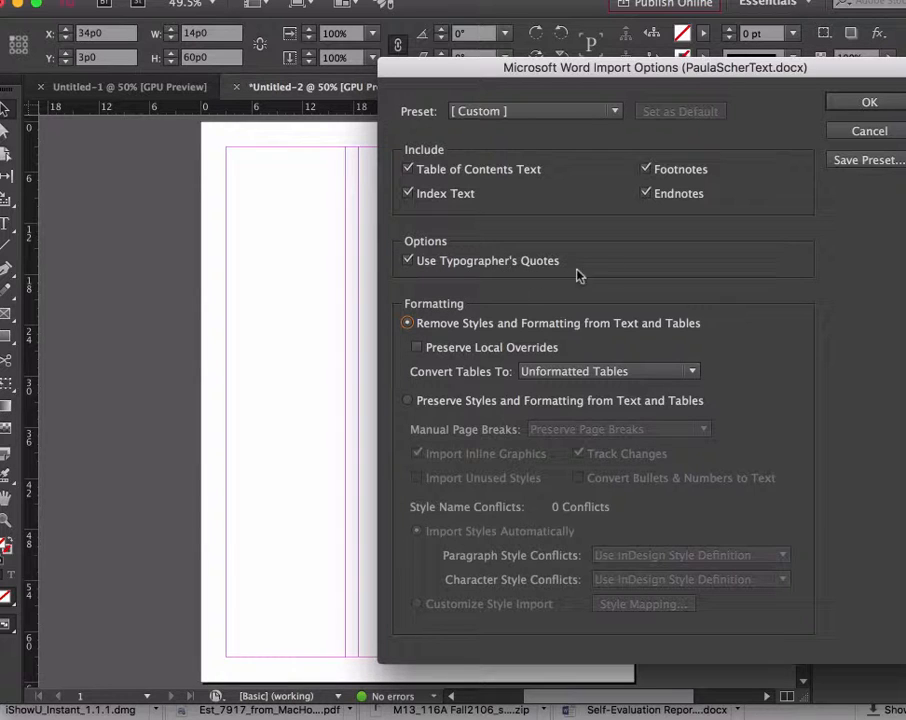
left_click(869, 102)
left_click(273, 259)
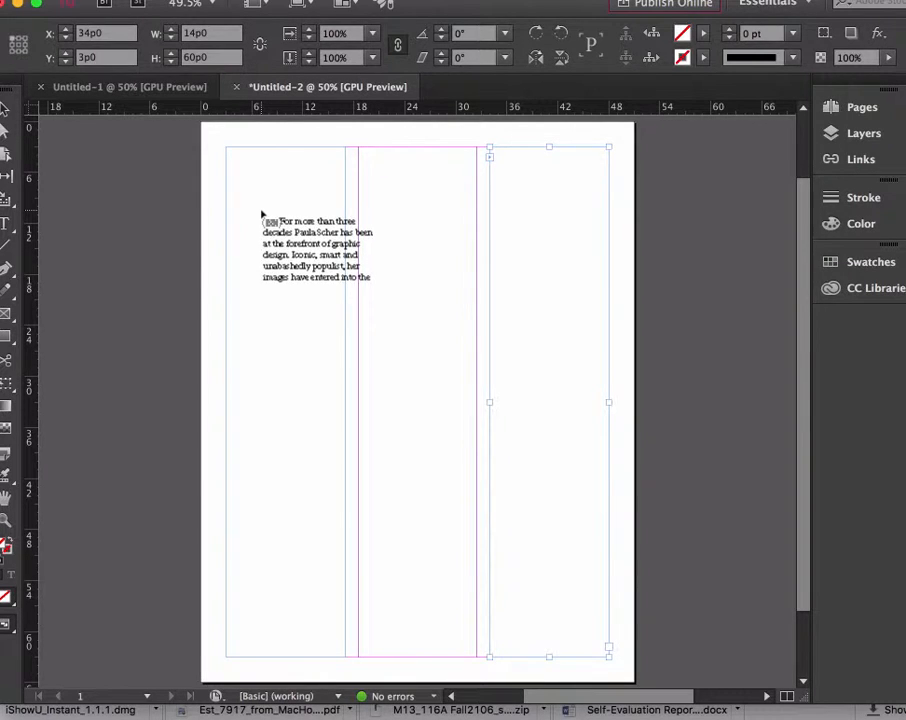
left_click(262, 214)
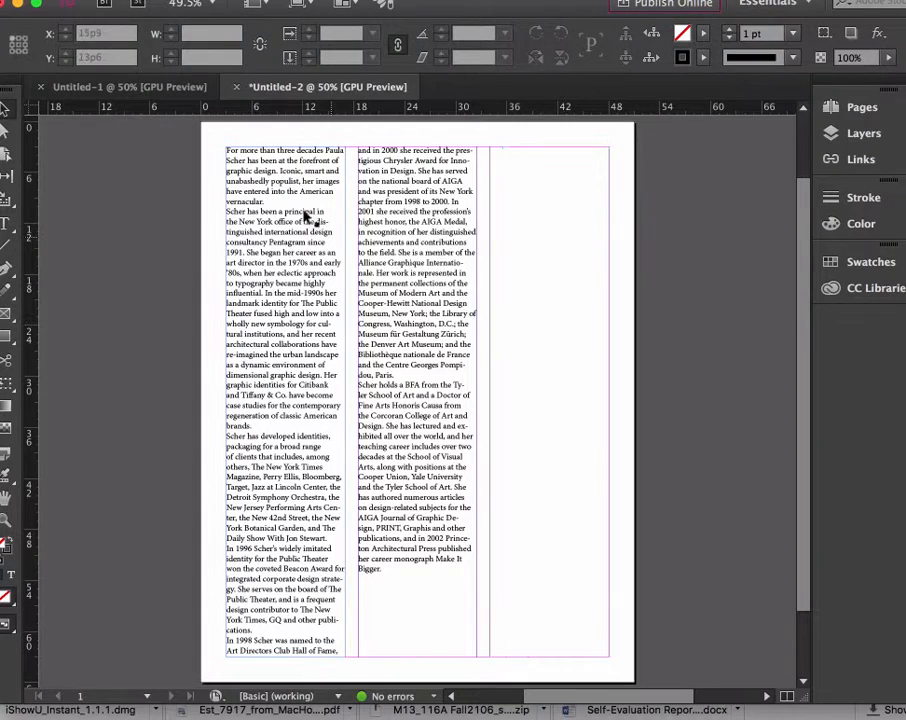
Shorten the three column text frames from the top, to heights of about 38p0, 39p0 and 36p1.5, leaving their bottom edges in place
left_click(285, 150)
left_click_drag(285, 148, 287, 336)
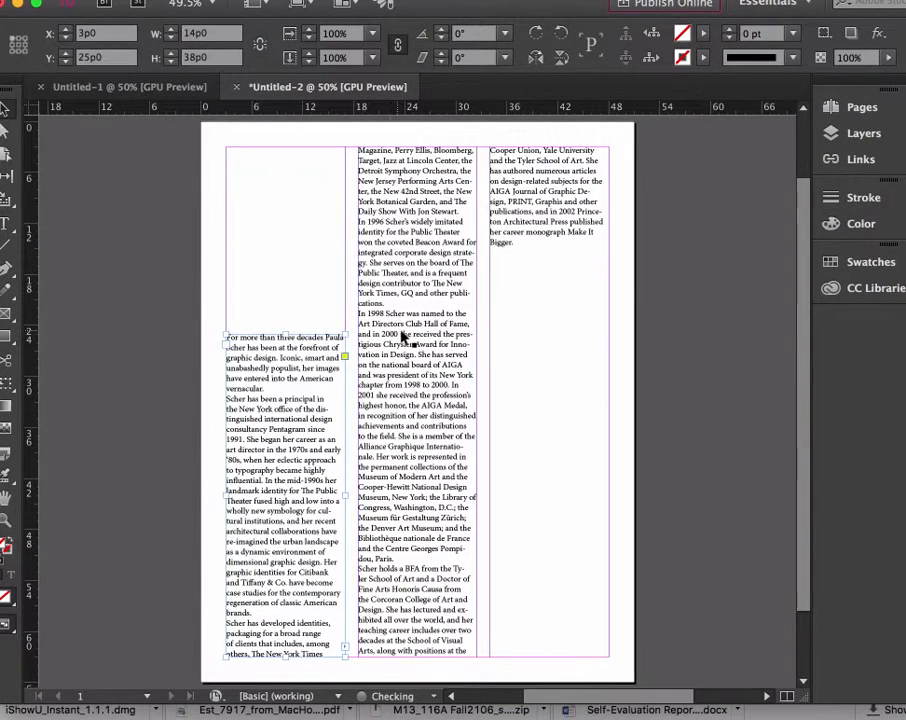
left_click(421, 189)
left_click_drag(418, 149, 422, 327)
left_click(546, 162)
left_click_drag(548, 146, 547, 352)
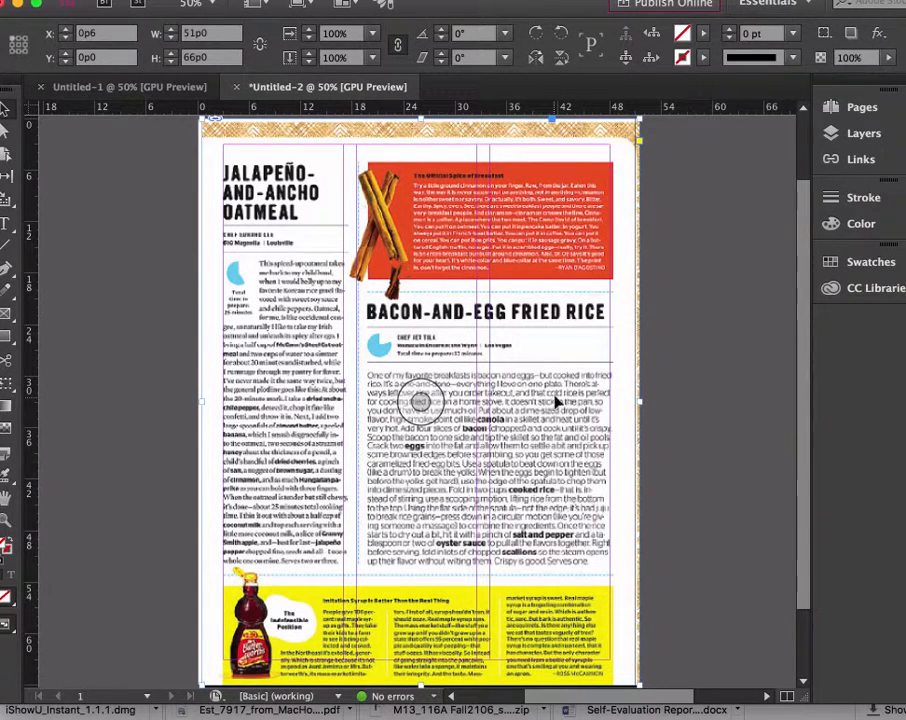
Add horizontal ruler guides at the start and end of the body text in both the wide and narrow columns of the template screenshot
left_click(866, 134)
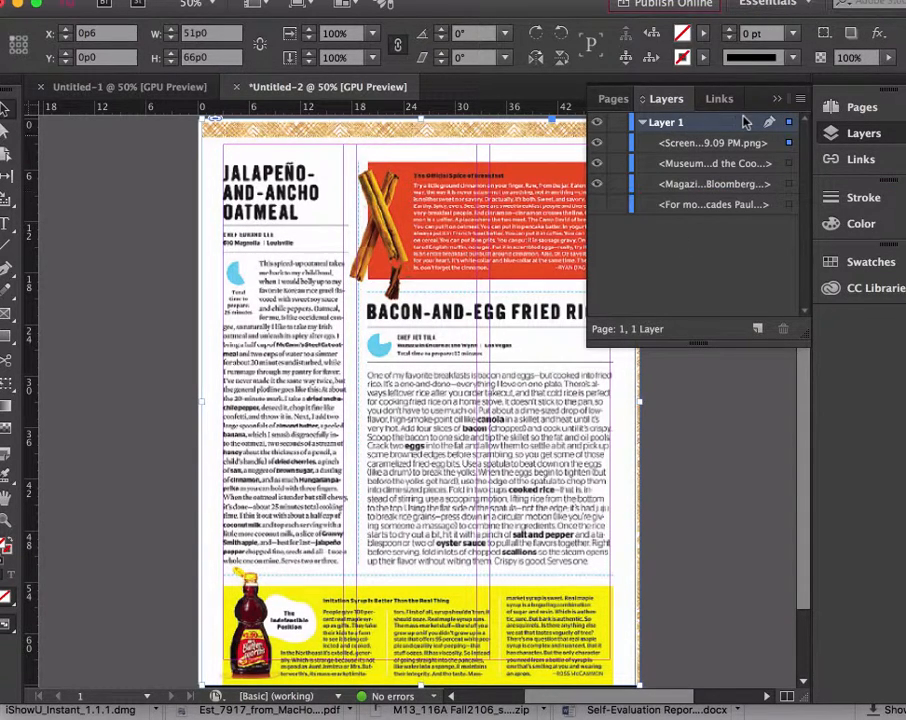
left_click(777, 98)
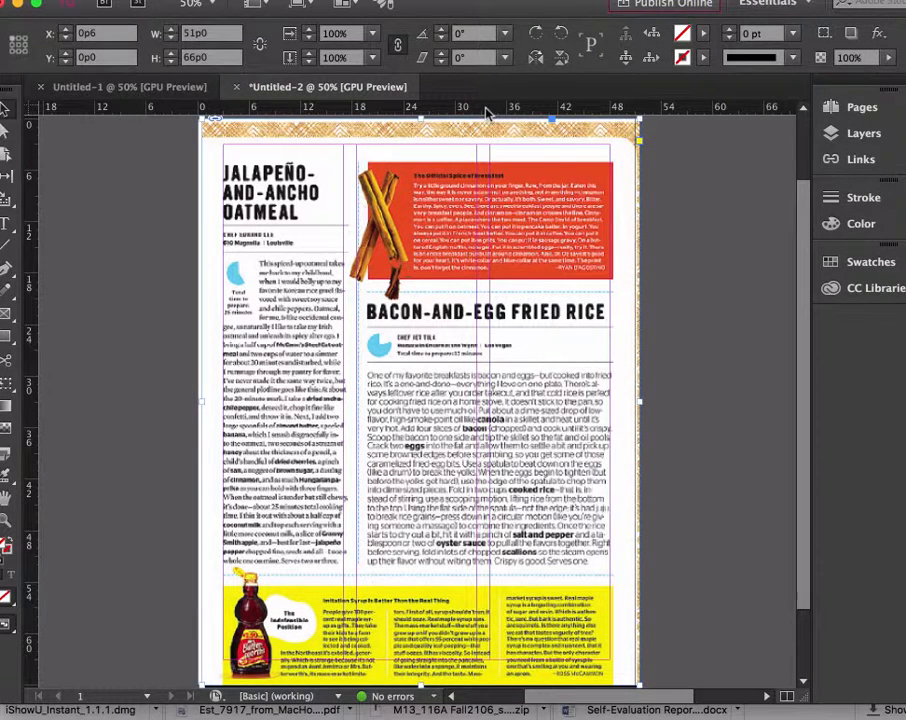
left_click_drag(486, 107, 491, 371)
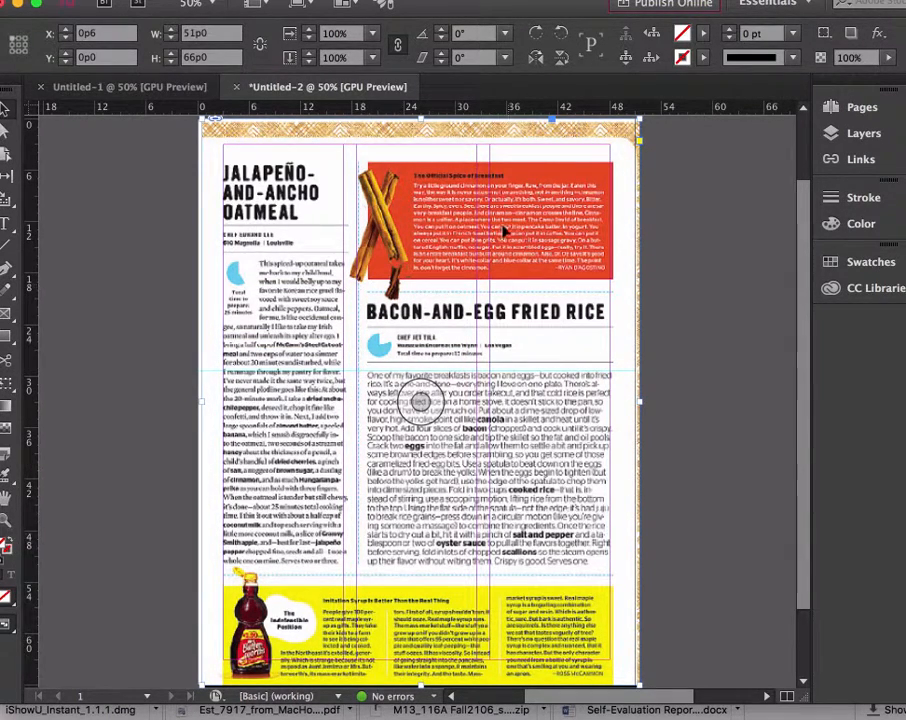
left_click_drag(476, 107, 446, 564)
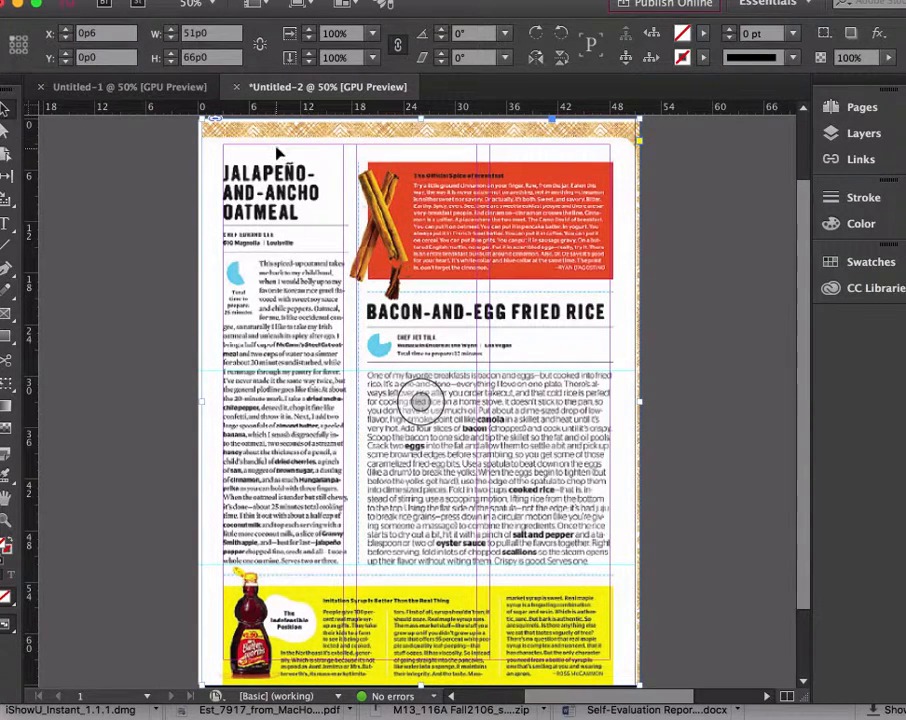
left_click_drag(270, 105, 269, 260)
left_click_drag(268, 112, 257, 566)
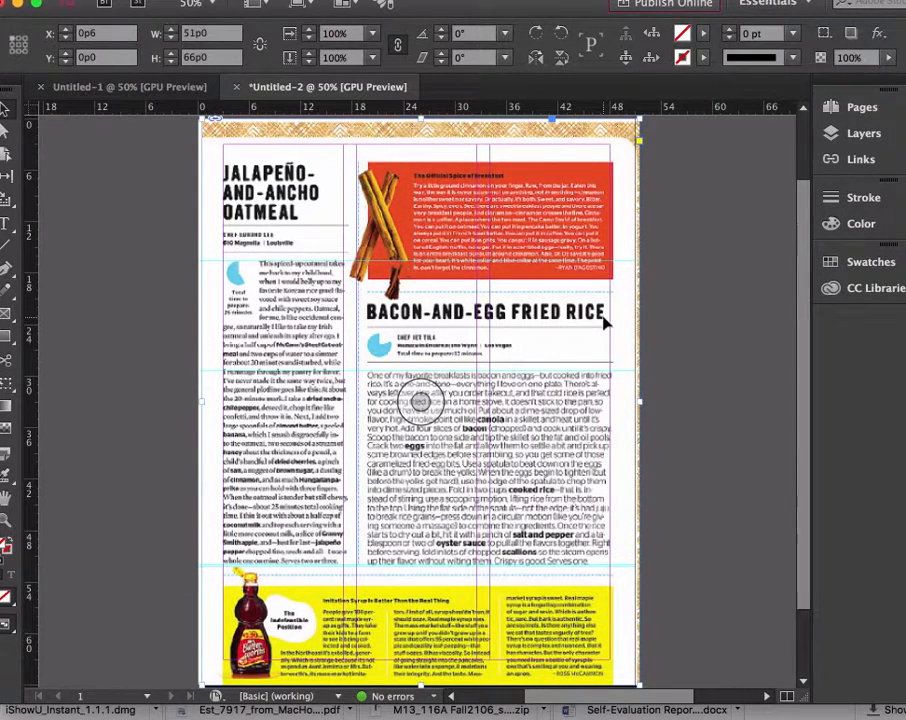
Hide the template screenshot, align the first and middle text frames' tops to the 16p6 guide, and shorten the first frame to about 35p7.5
key("F7")
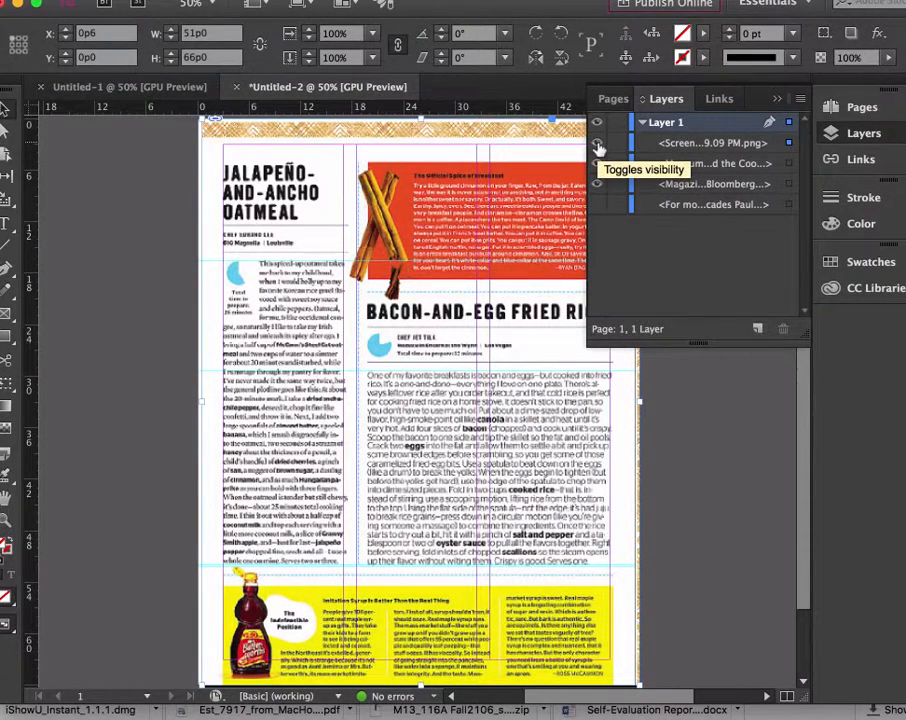
left_click(598, 146)
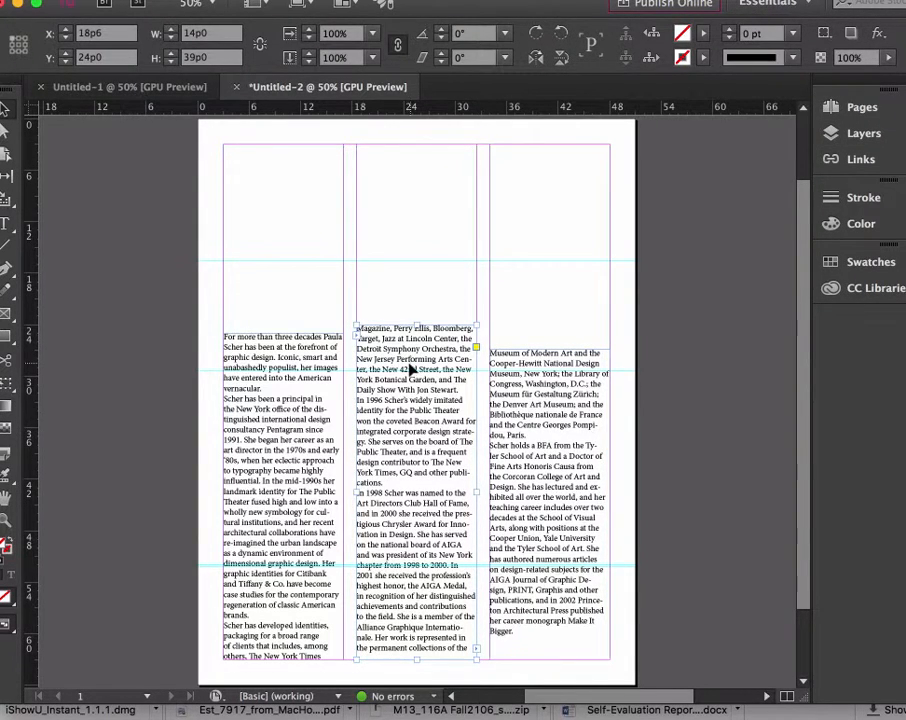
left_click_drag(282, 395, 283, 321)
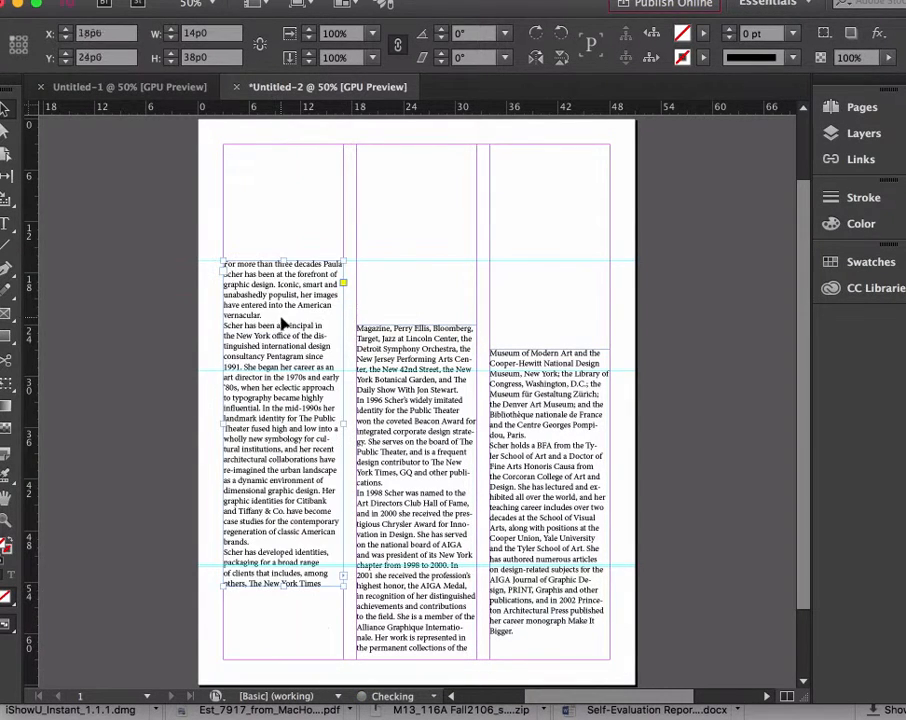
left_click_drag(285, 586, 285, 566)
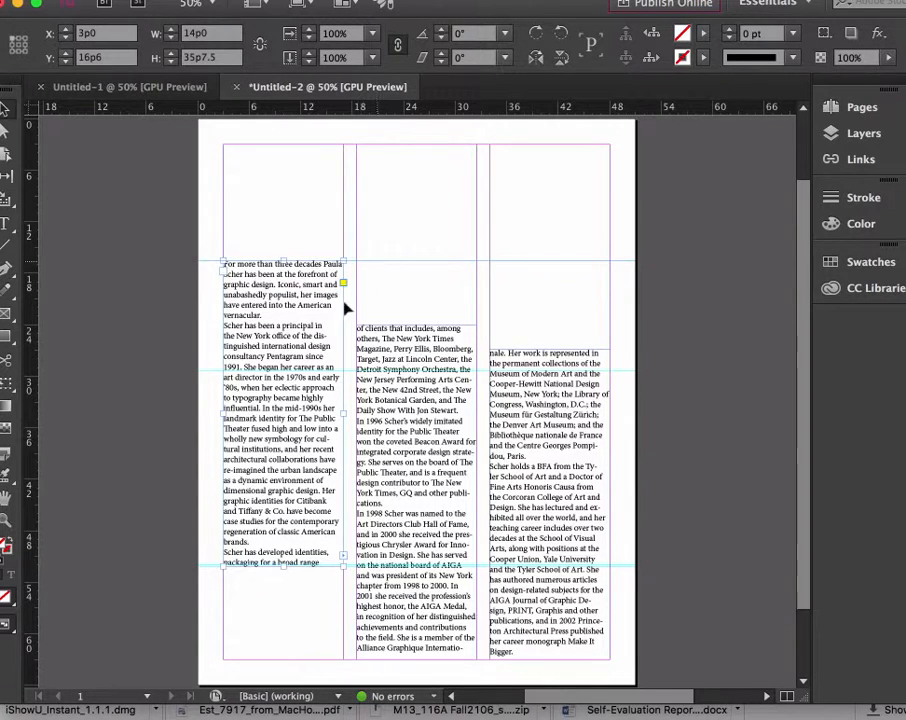
left_click(418, 448)
left_click_drag(416, 323, 416, 261)
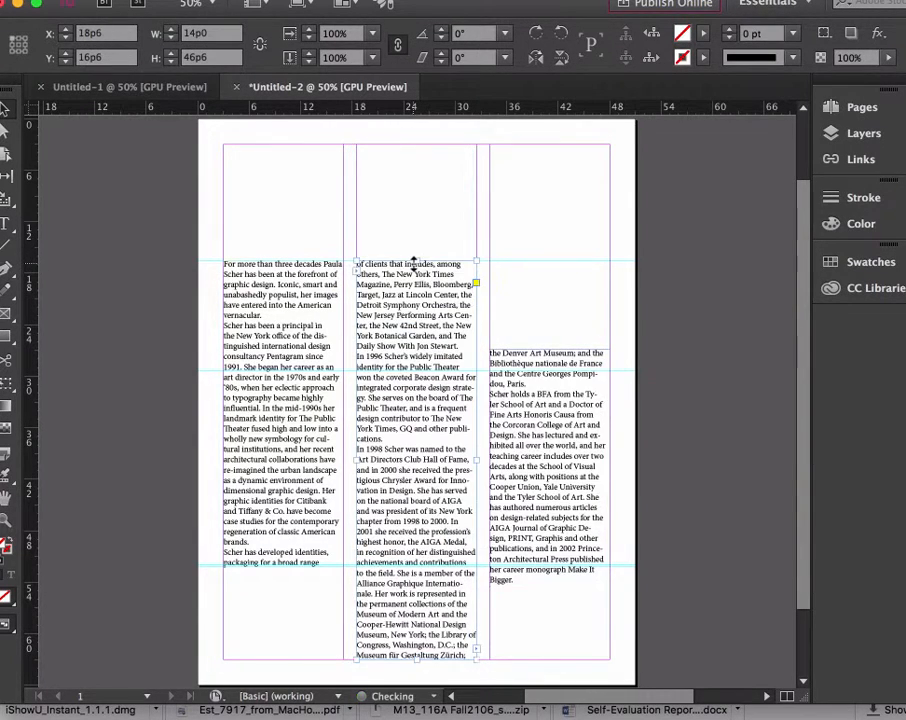
Move the last text frame onto the pasteboard and widen the middle frame to 29p6 across the second and third columns
left_click(527, 452)
left_click_drag(542, 450, 698, 400)
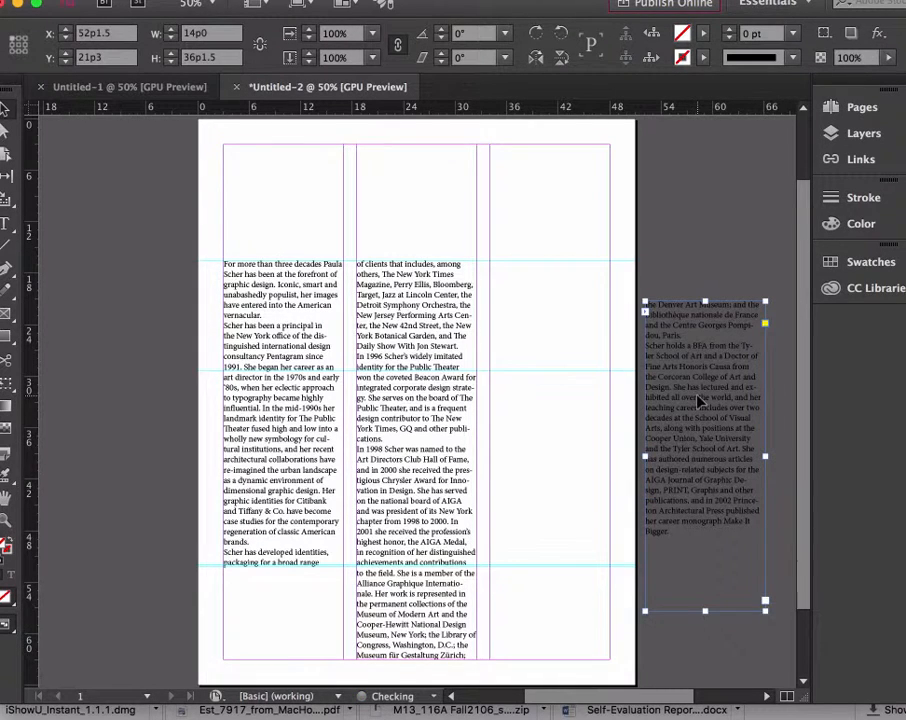
left_click(384, 456)
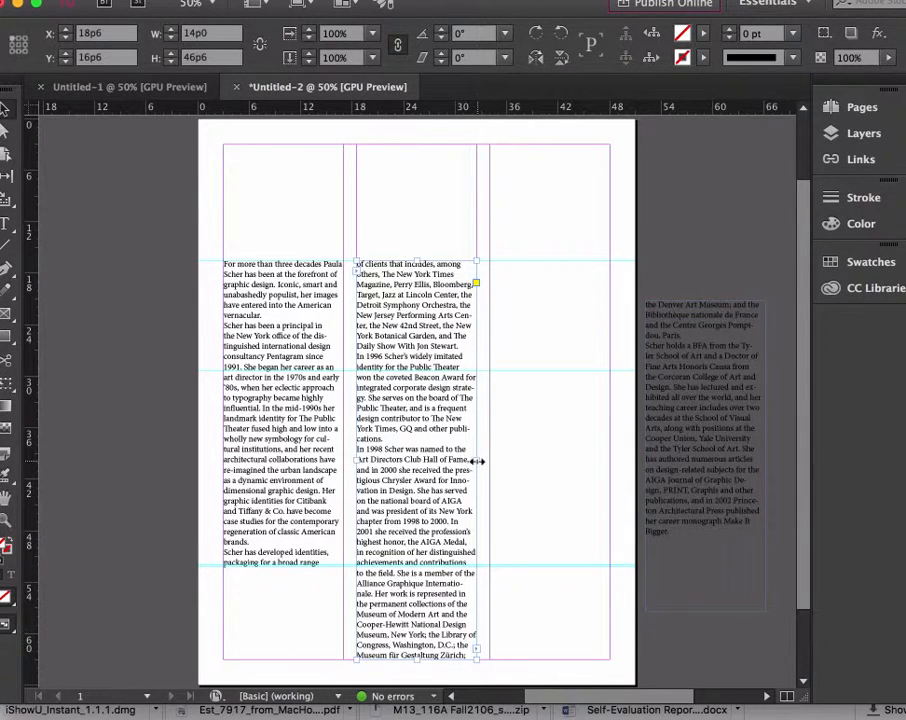
left_click_drag(478, 460, 609, 463)
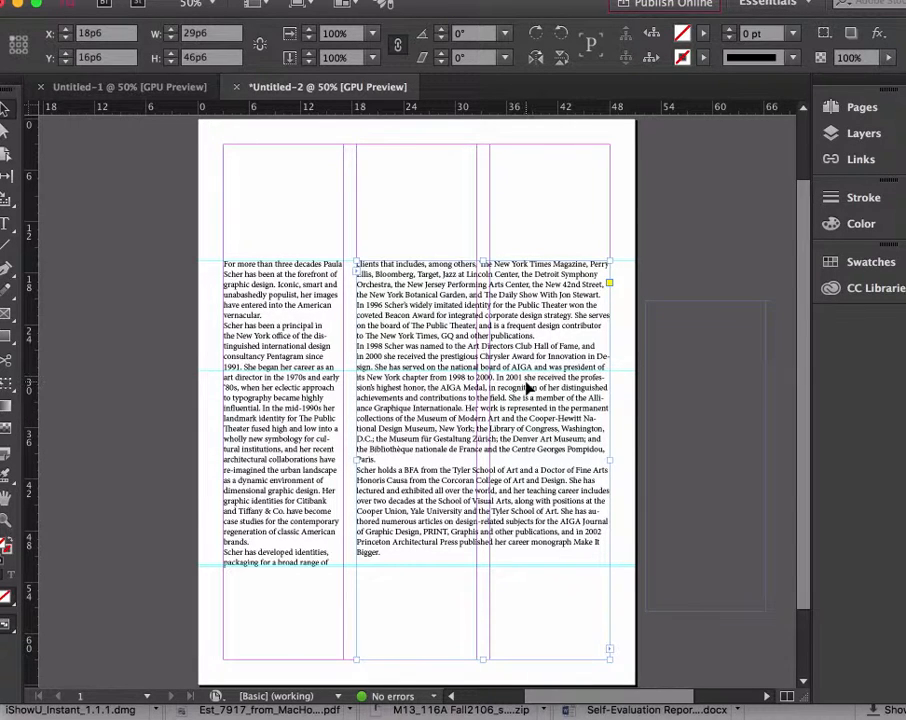
Display the template screenshot over the layout to compare its text and image areas, and hide it again
left_click(312, 520)
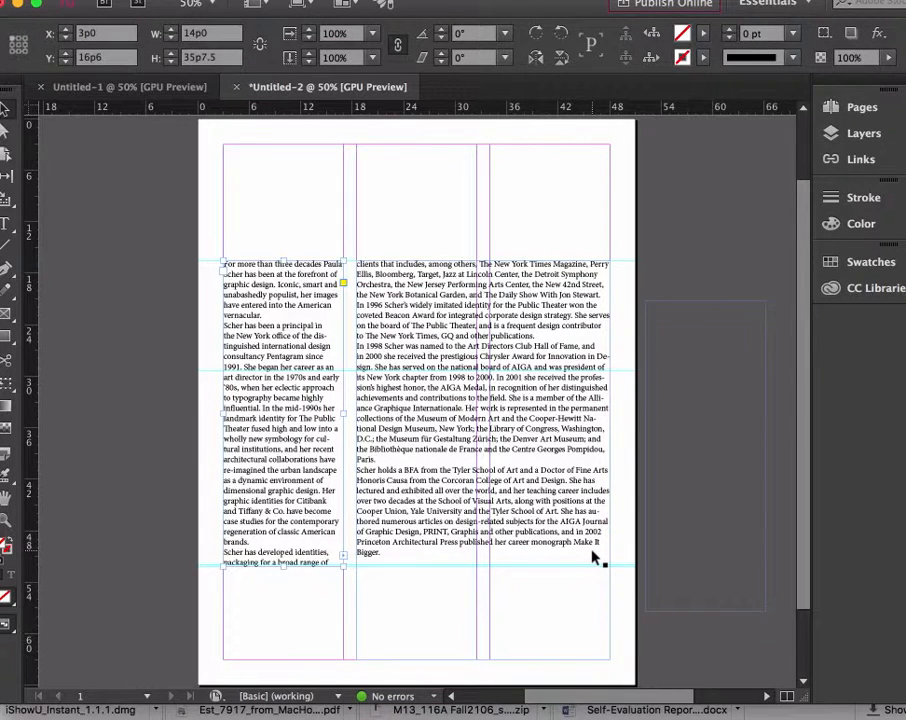
left_click(866, 137)
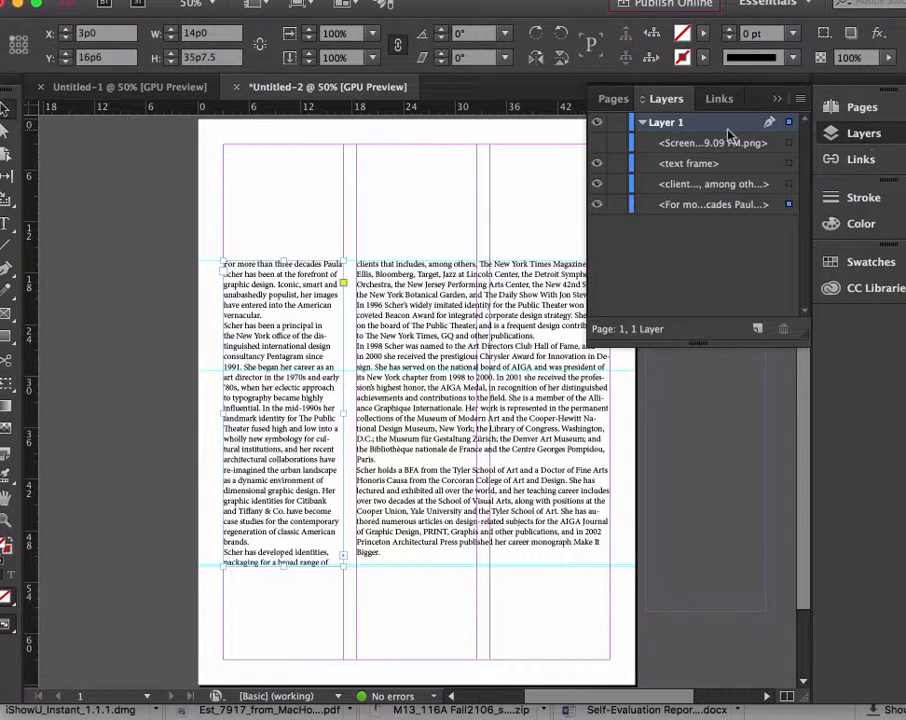
left_click(597, 148)
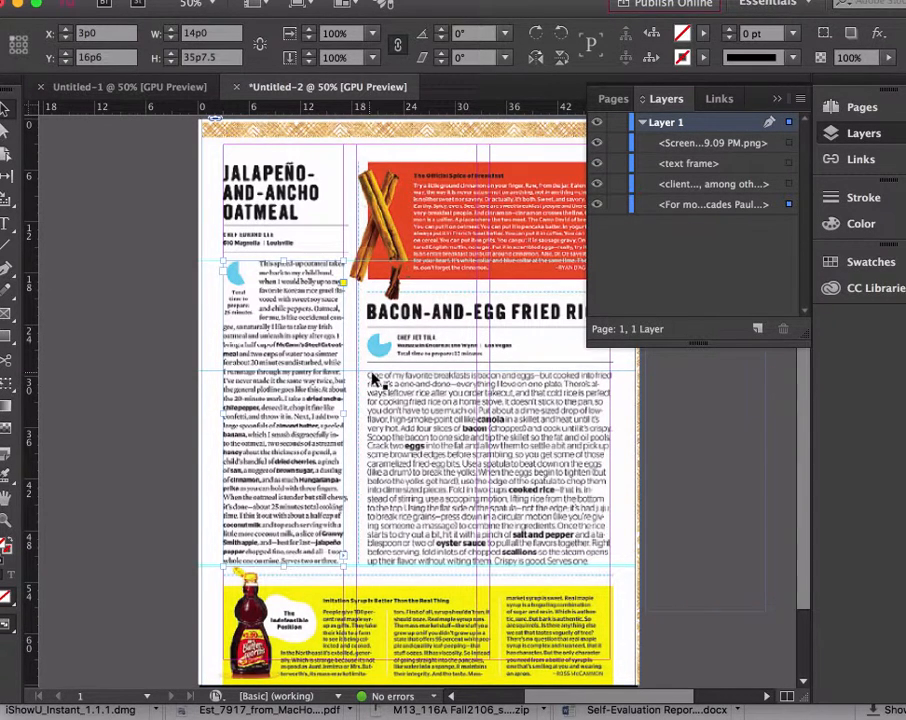
left_click(420, 400)
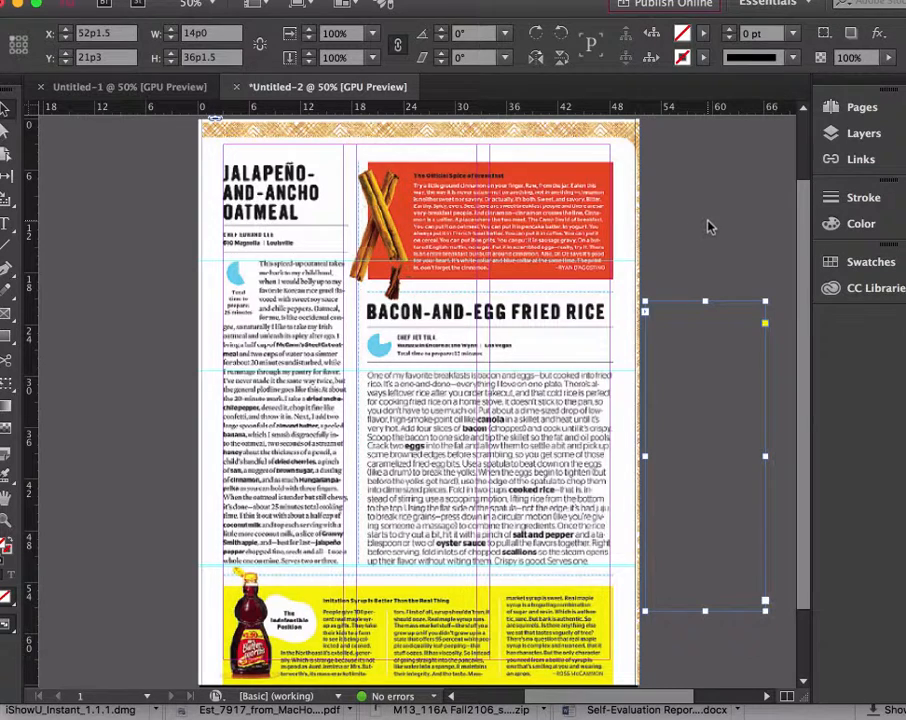
left_click(420, 401)
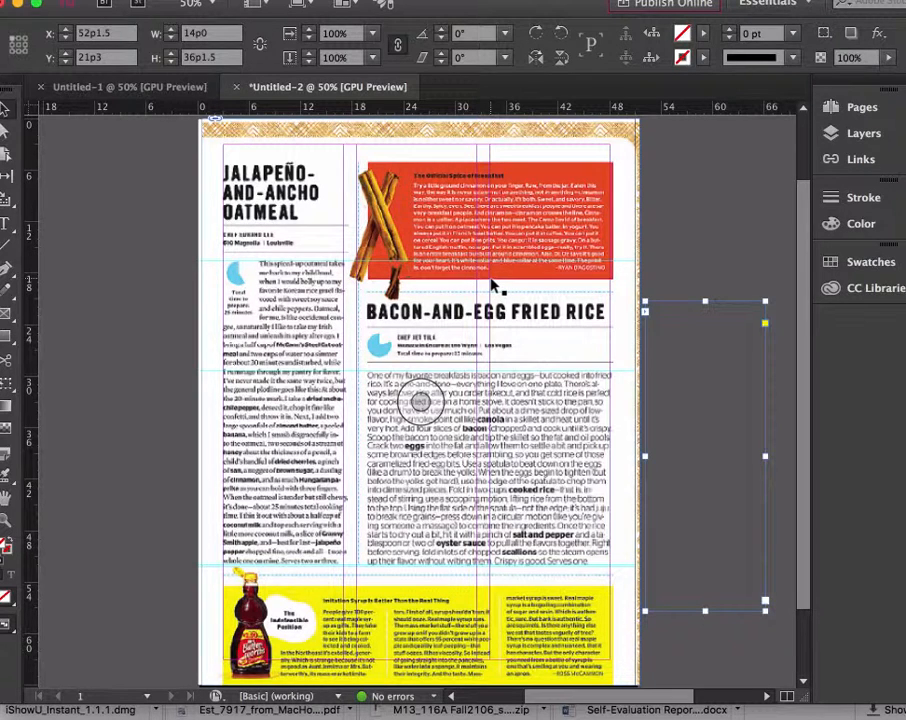
left_click(862, 137)
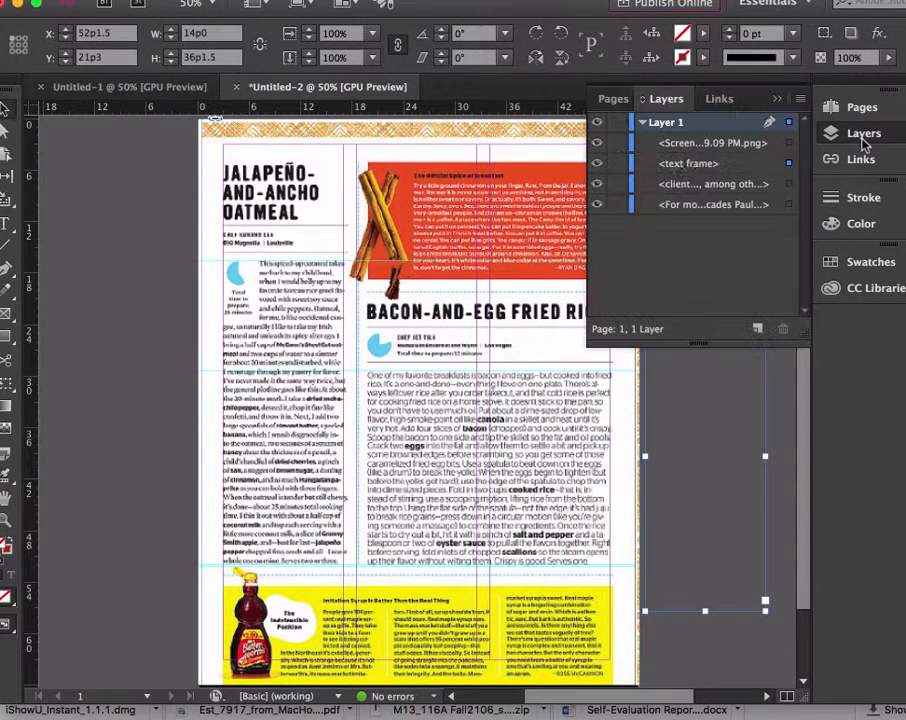
left_click(597, 144)
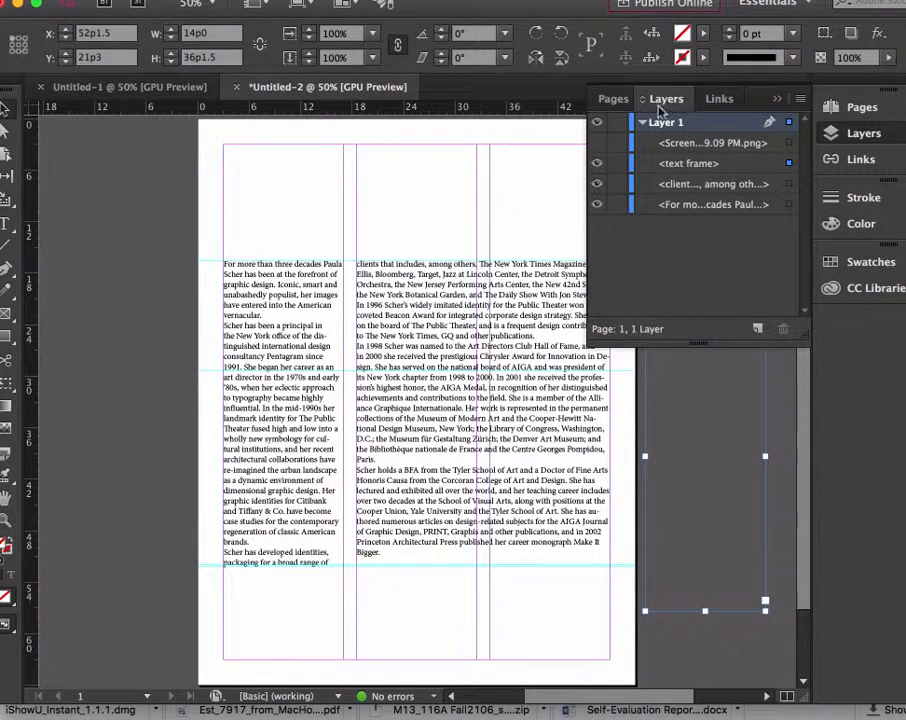
left_click(777, 99)
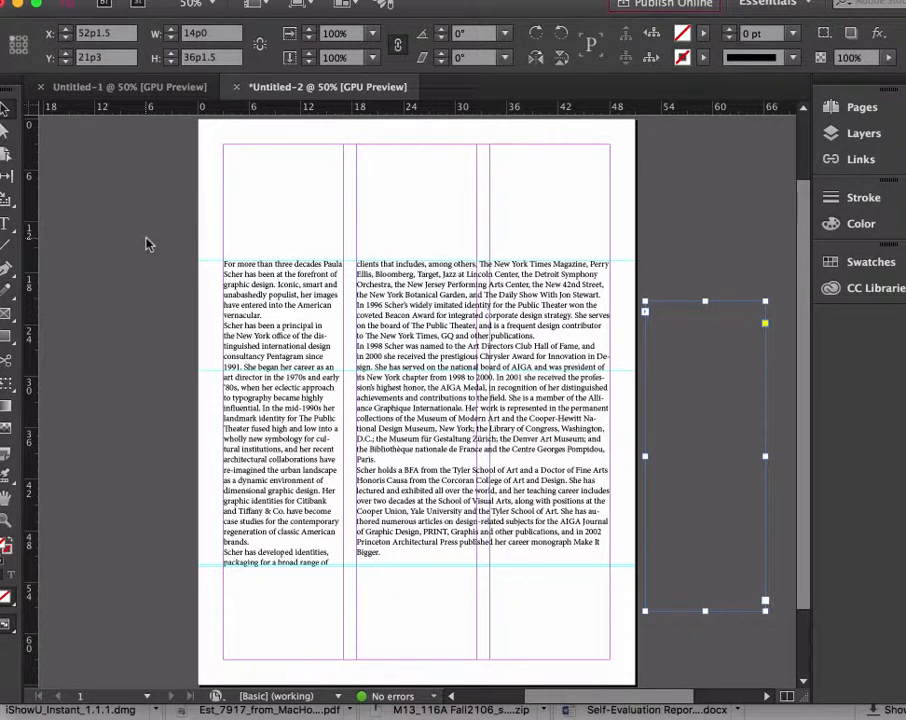
Draw two image frames about 14p0 by 12p4.5 atop the middle and last columns, and one 45p0 by 10p0 across the page bottom
left_click(7, 313)
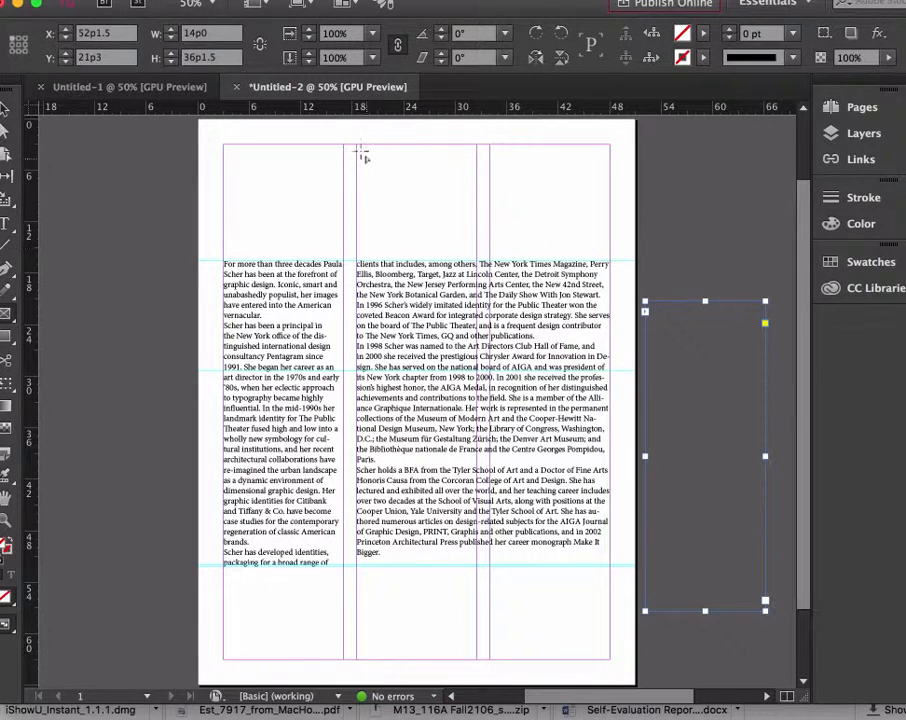
left_click_drag(358, 147, 479, 251)
left_click_drag(490, 147, 609, 252)
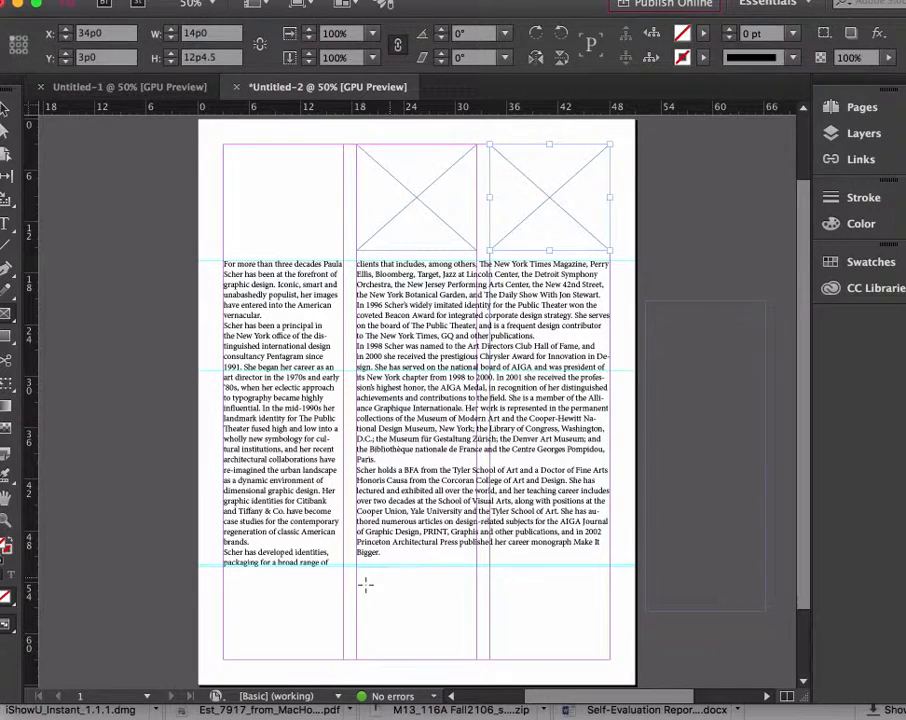
left_click_drag(228, 578, 609, 659)
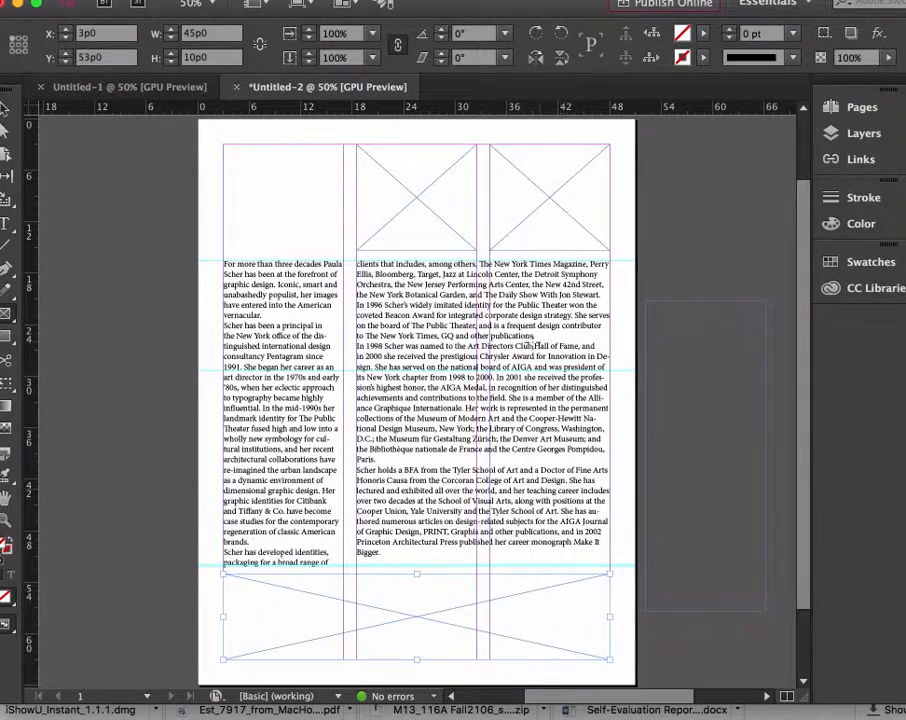
Show the template screenshot again to check the new image frames against its picture areas
left_click(849, 144)
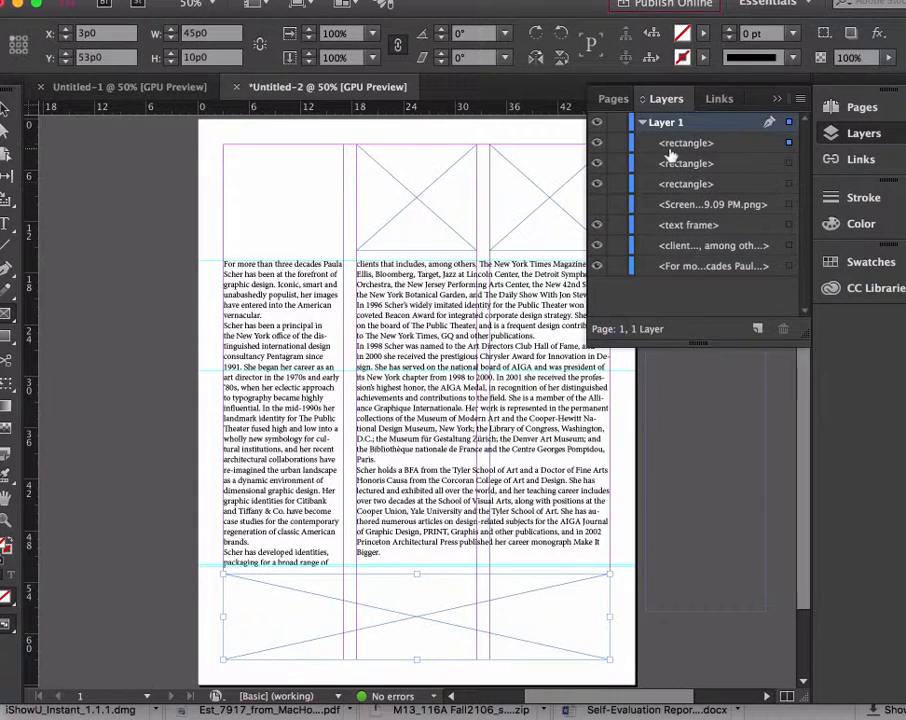
left_click(597, 204)
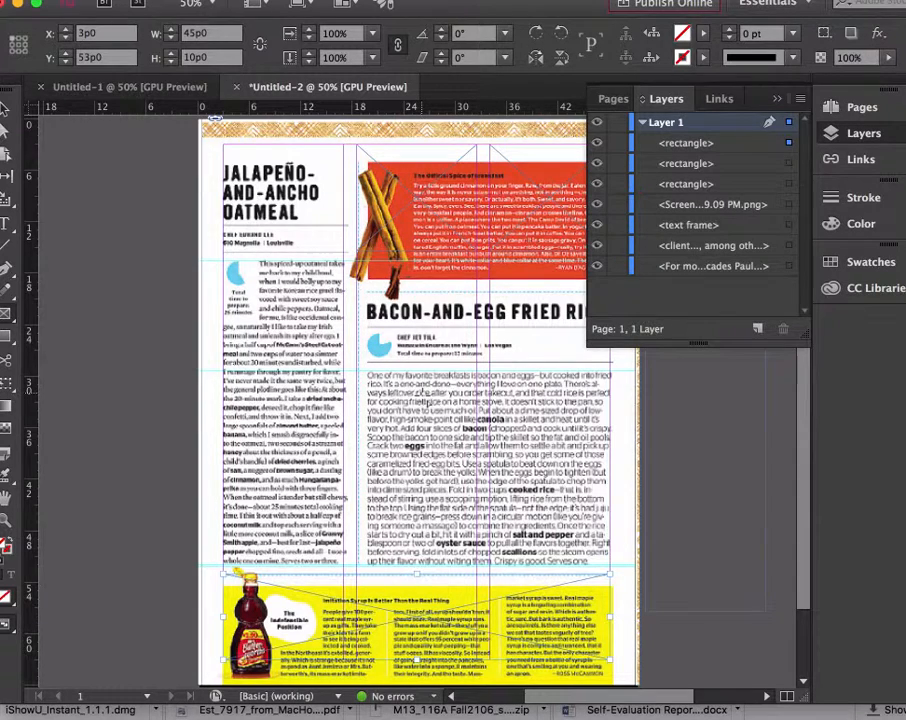
left_click(306, 399)
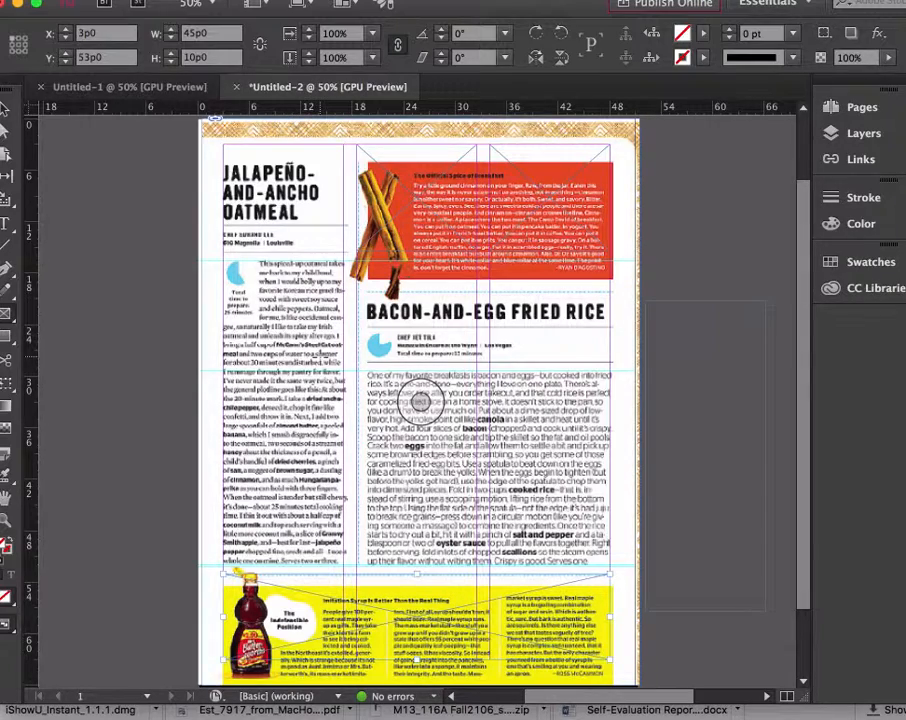
Switch to the browser and read the M15 assignment page's example layouts, directions and type specs
key("super+Tab")
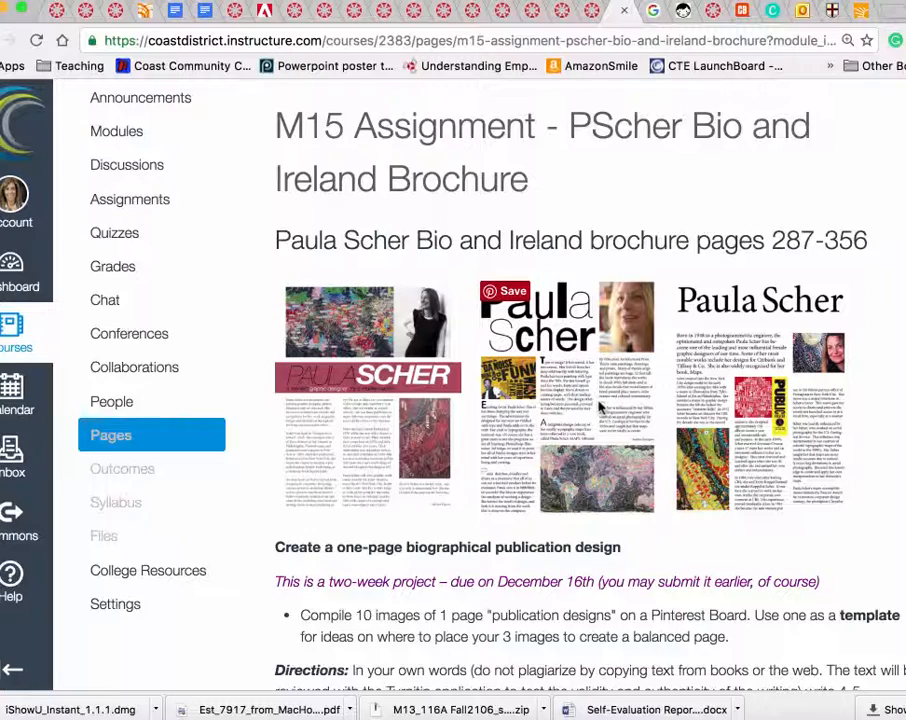
scroll(592, 370, "down", 5)
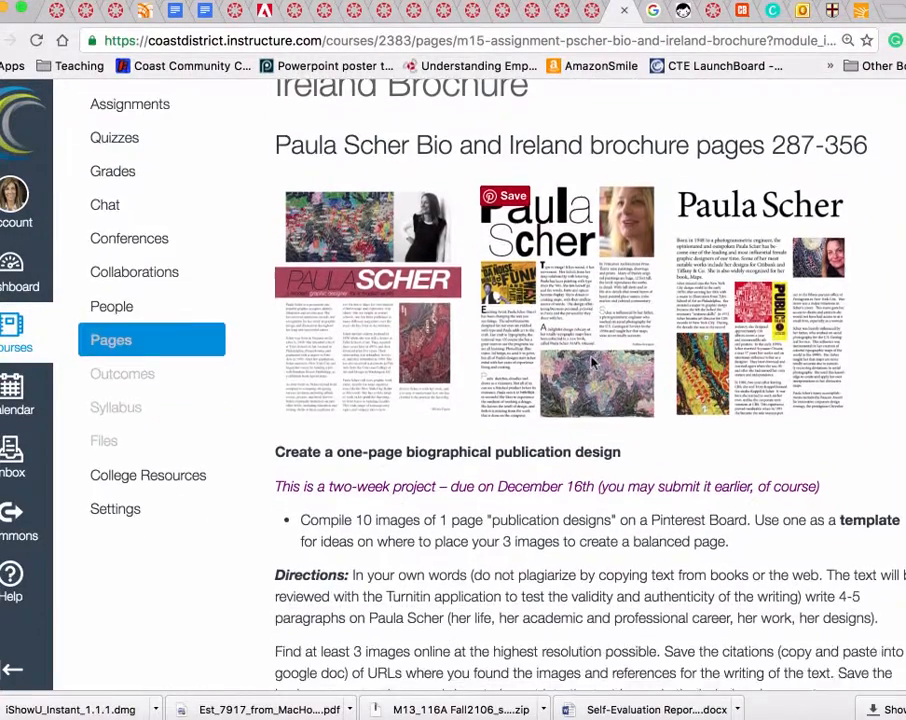
scroll(592, 366, "down", 3)
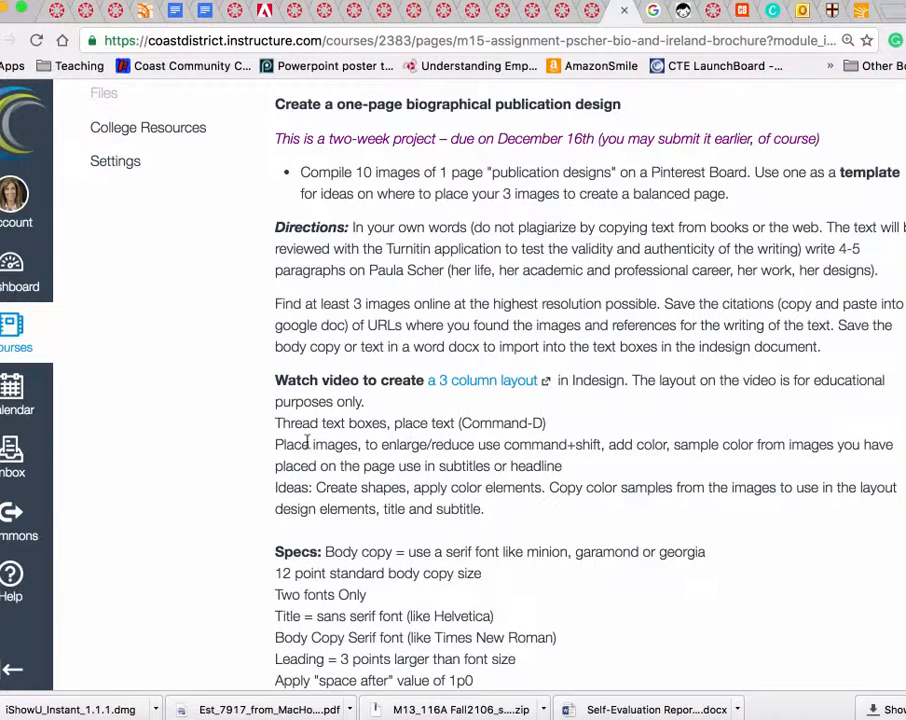
Review the assignment's font, leading, spacing and indent specs, the repetition and overview notes, and the example layouts again
scroll(307, 441, "down", 3)
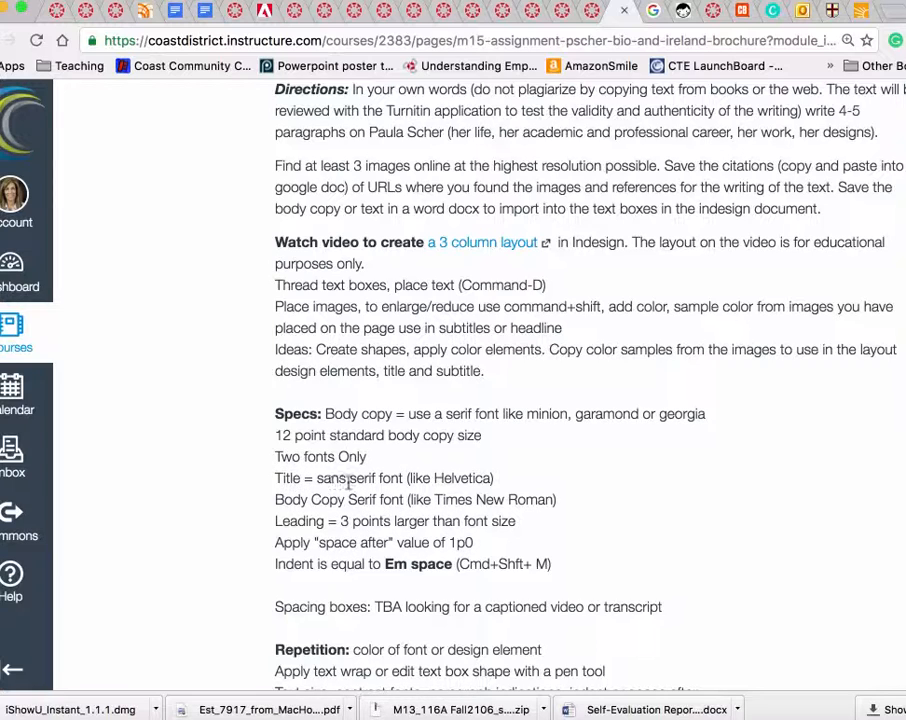
scroll(436, 480, "down", 2)
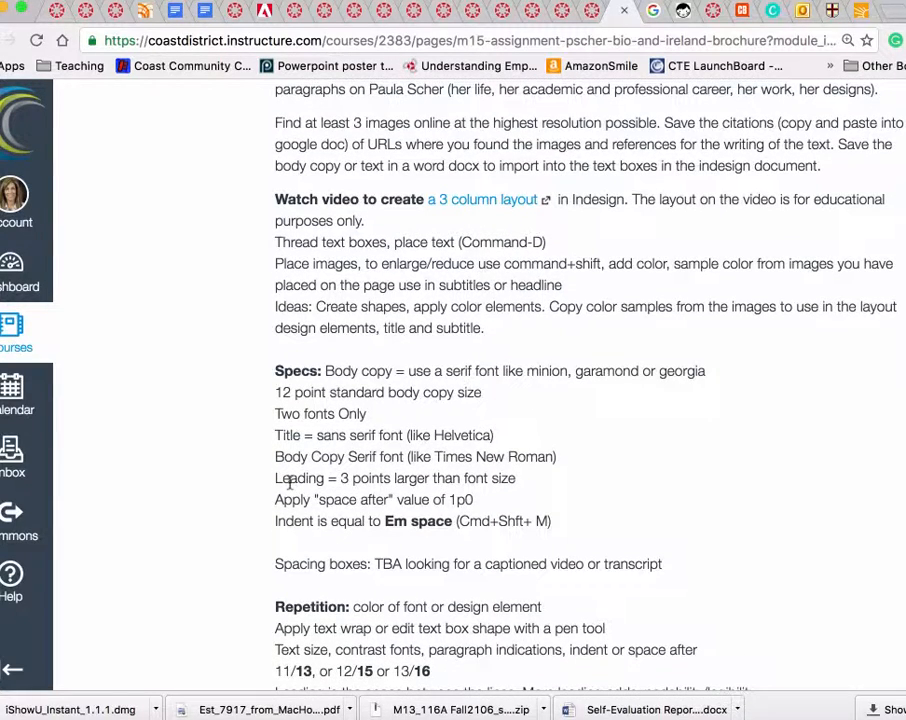
scroll(289, 482, "down", 5)
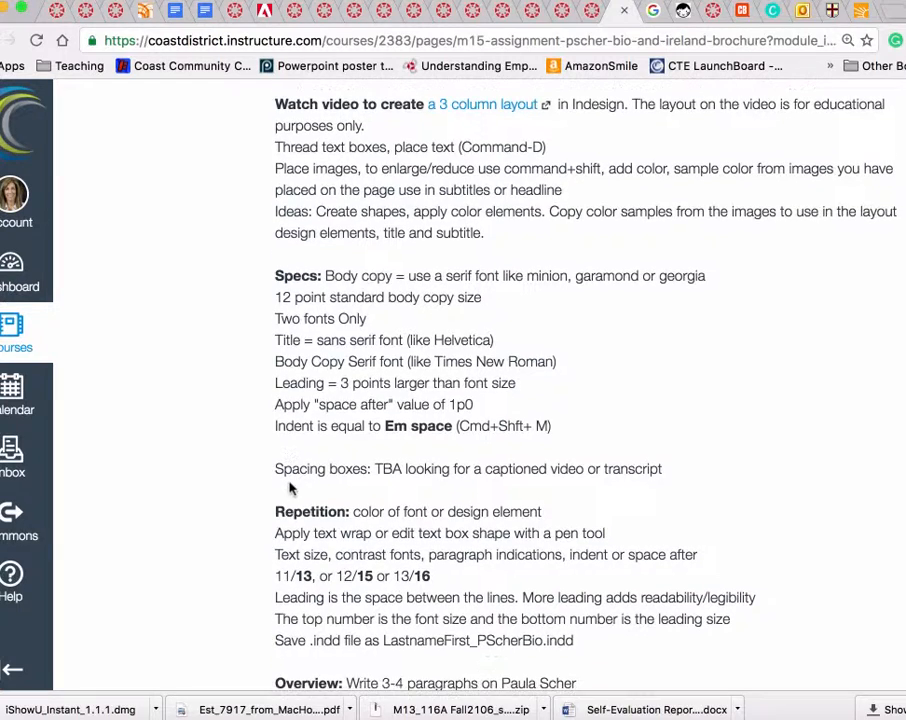
scroll(291, 488, "down", 1)
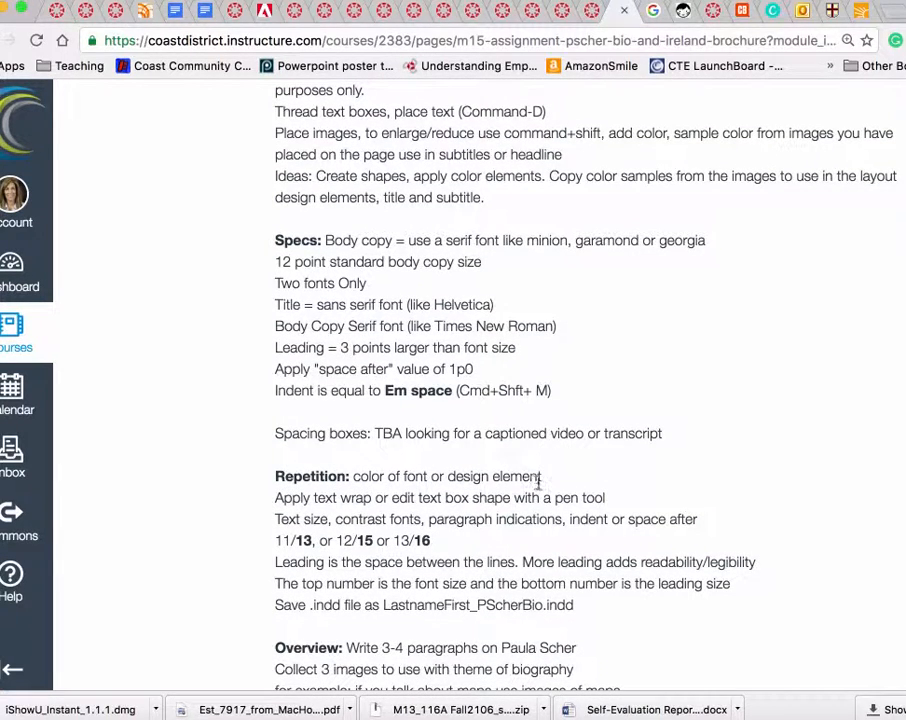
scroll(421, 471, "down", 1)
scroll(421, 473, "down", 1)
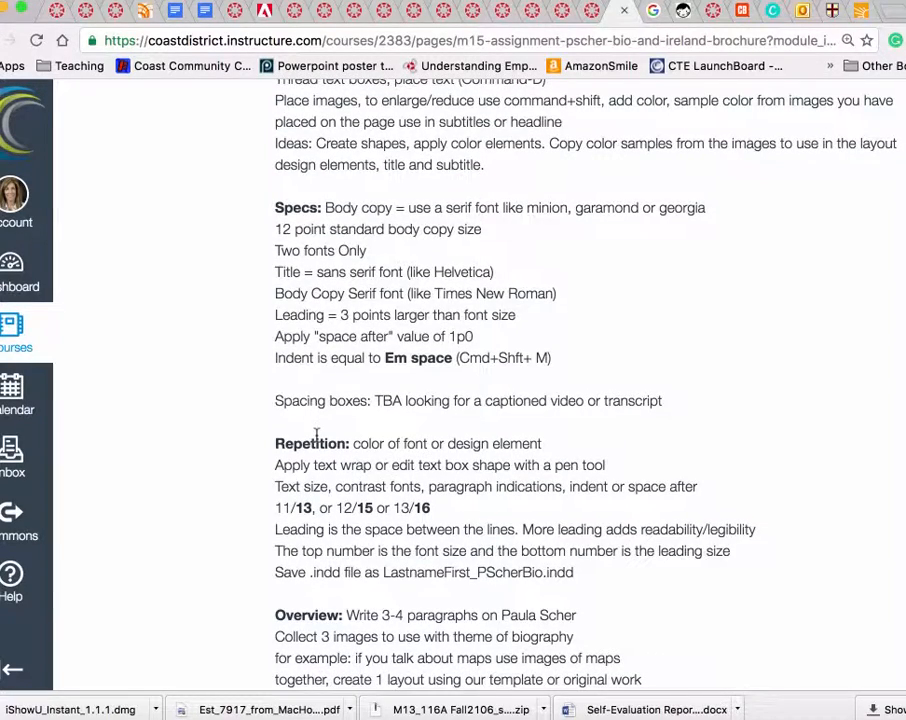
scroll(316, 434, "up", 10)
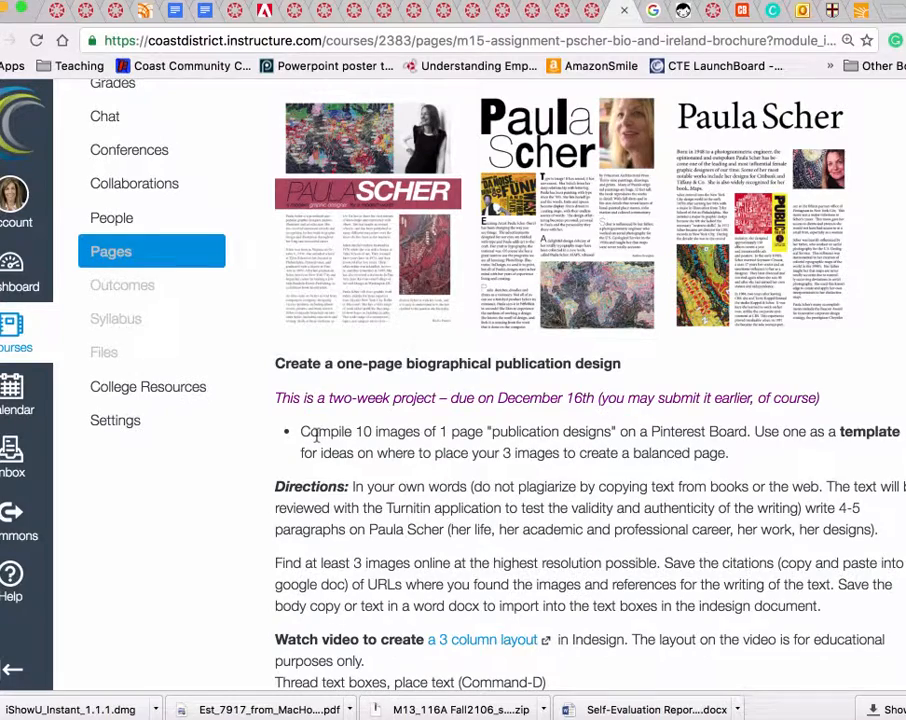